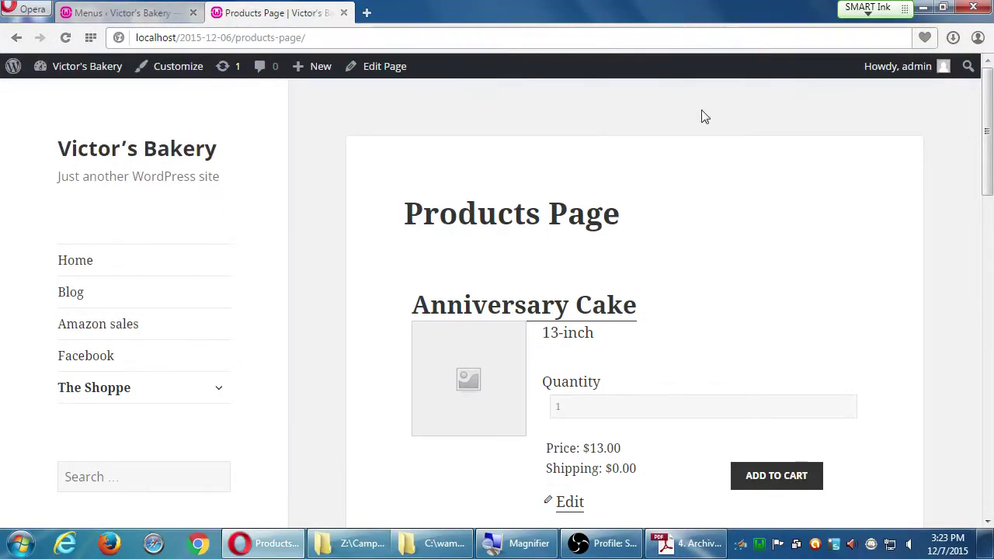
Reload the products page, then open the Cakes page under The Shoppe showing the Anniversary and Birthday cakes.
{"action": "mouse_move", "coordinate": [605, 543]}
{"action": "key", "text": "F5"}
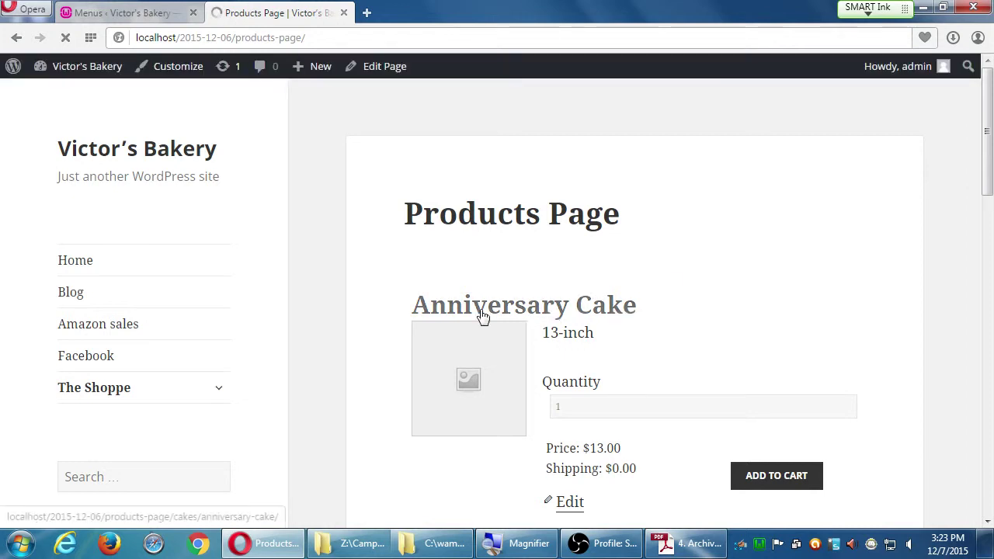
{"action": "left_click", "coordinate": [215, 399]}
{"action": "left_click", "coordinate": [82, 421]}
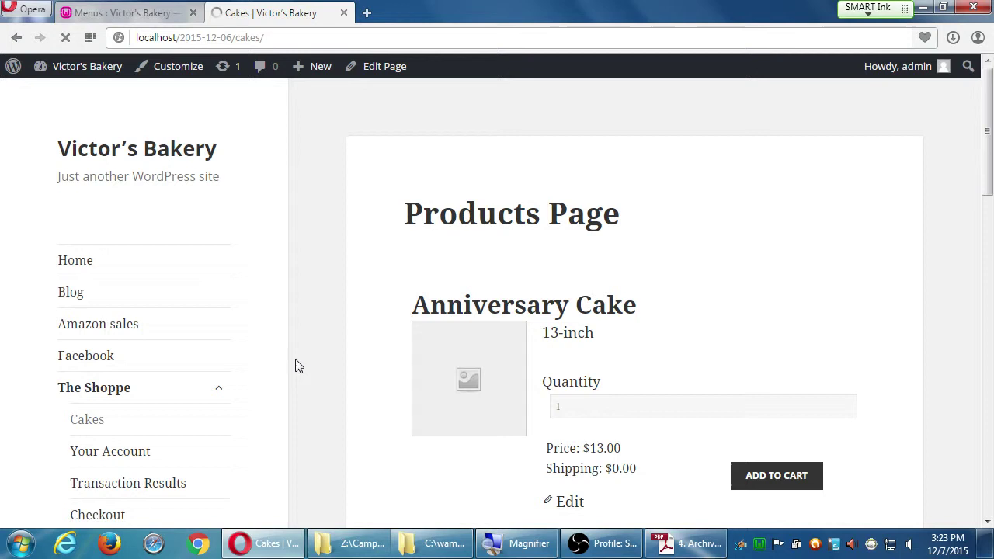
{"action": "scroll", "coordinate": [339, 313], "scroll_direction": "down", "scroll_amount": 6}
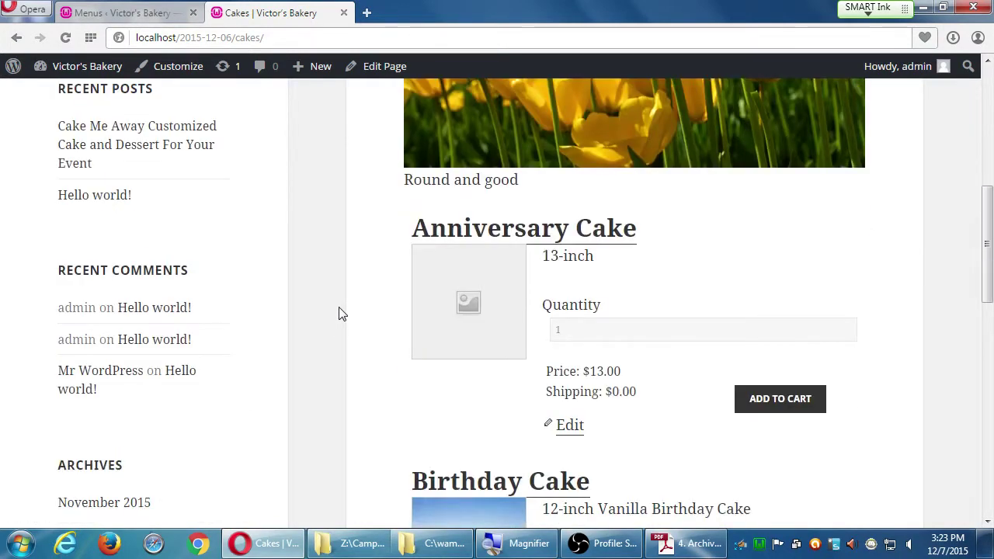
{"action": "scroll", "coordinate": [339, 313], "scroll_direction": "down", "scroll_amount": 2}
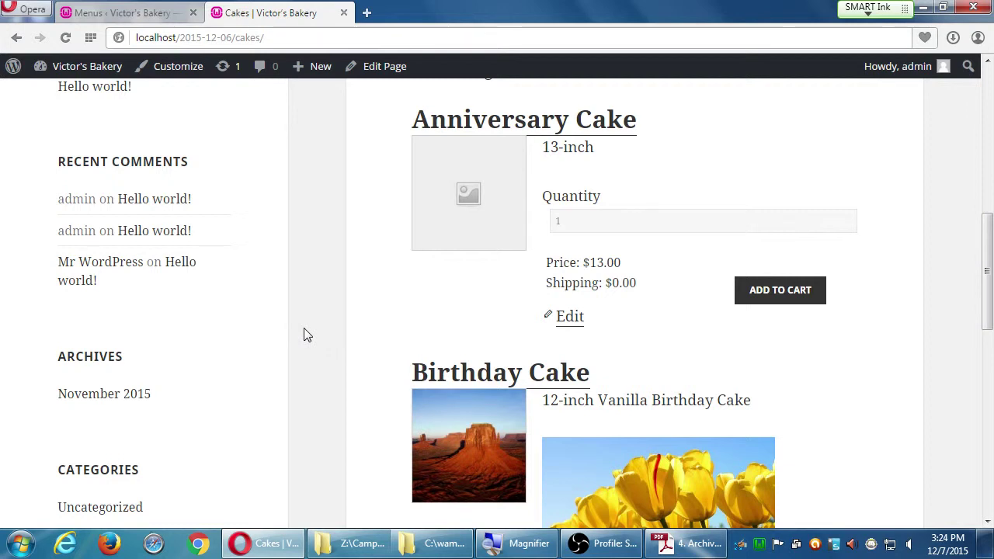
Close the Cakes page and go to Products > Coupons to begin a new coupon code.
{"action": "left_click", "coordinate": [343, 14]}
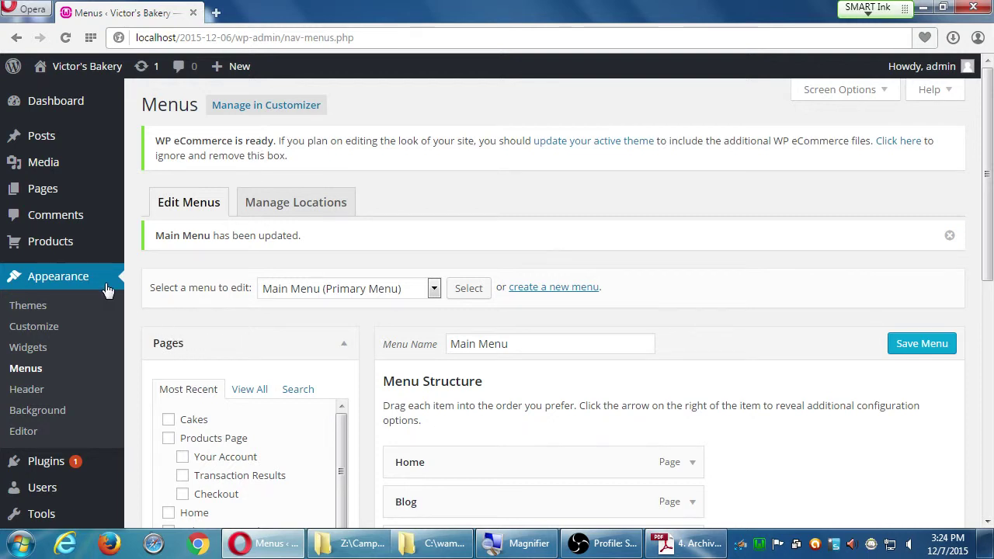
{"action": "mouse_move", "coordinate": [68, 244]}
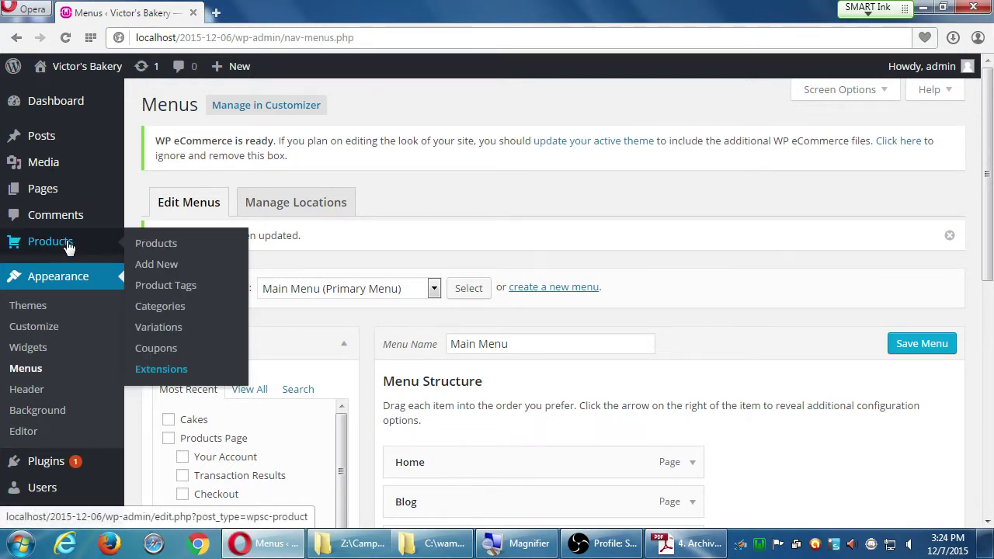
{"action": "left_click", "coordinate": [169, 351]}
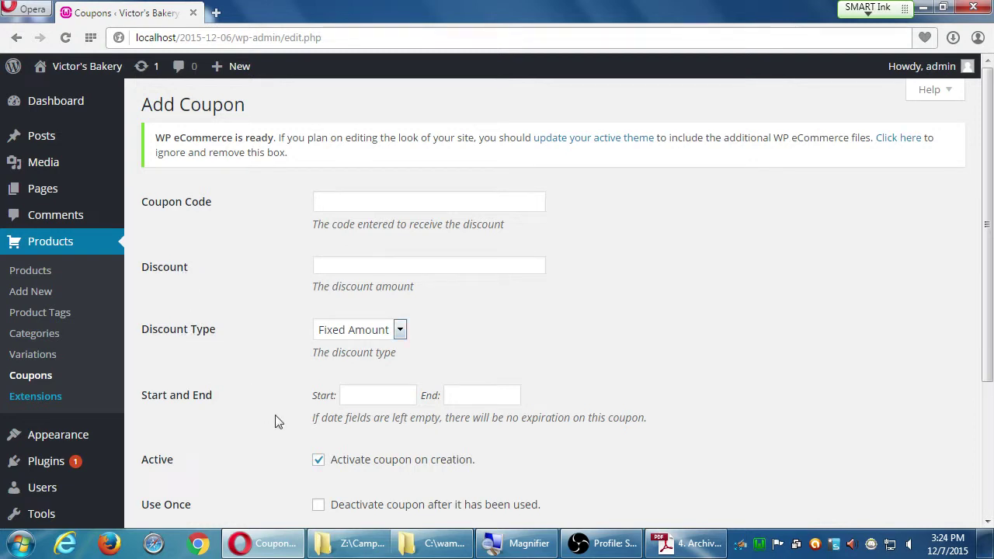
{"action": "scroll", "coordinate": [288, 431], "scroll_direction": "down", "scroll_amount": 3}
{"action": "scroll", "coordinate": [292, 427], "scroll_direction": "up", "scroll_amount": 3}
{"action": "left_click", "coordinate": [357, 204]}
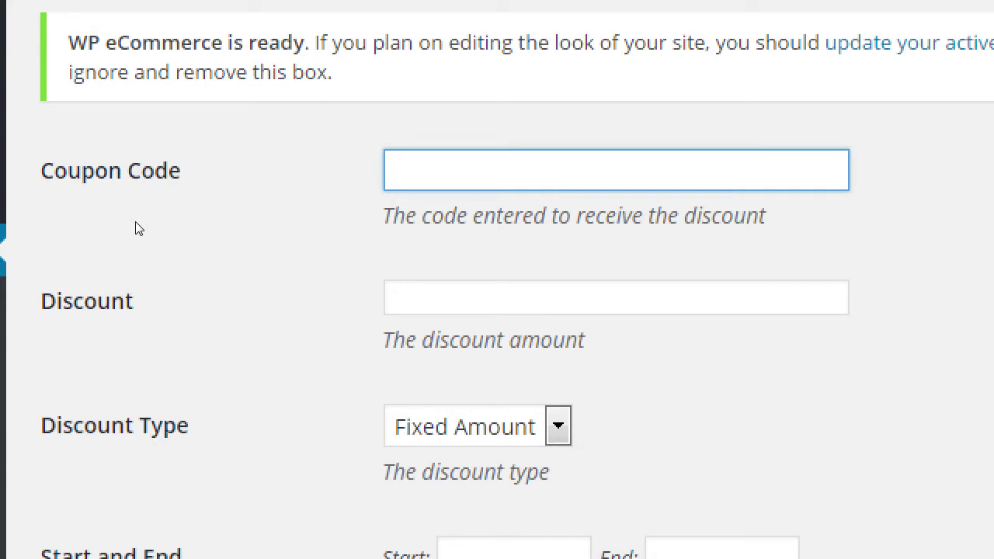
Enter SAVEME10 as the coupon code and move on to the discount field.
{"action": "type", "text": "SAVEME"}
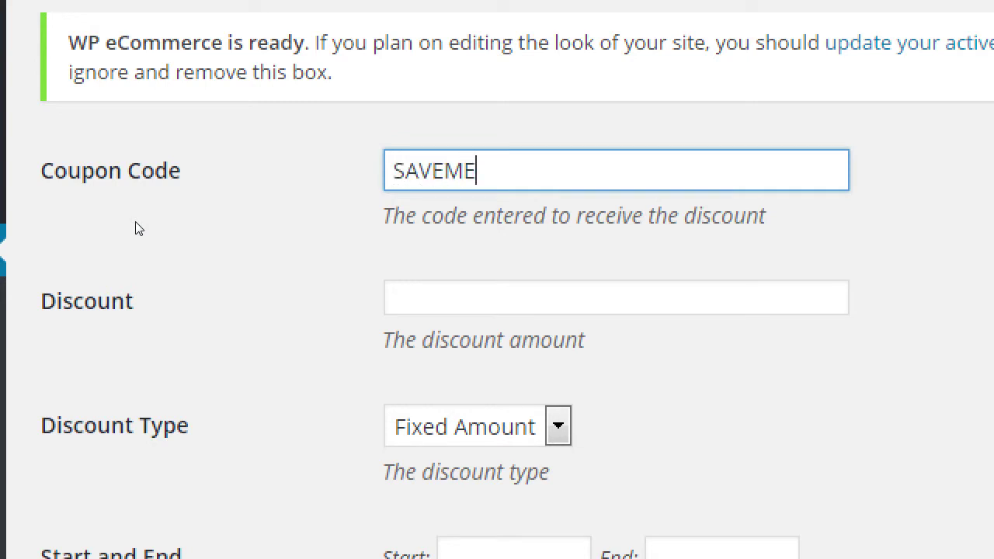
{"action": "type", "text": "10"}
{"action": "key", "text": "Tab"}
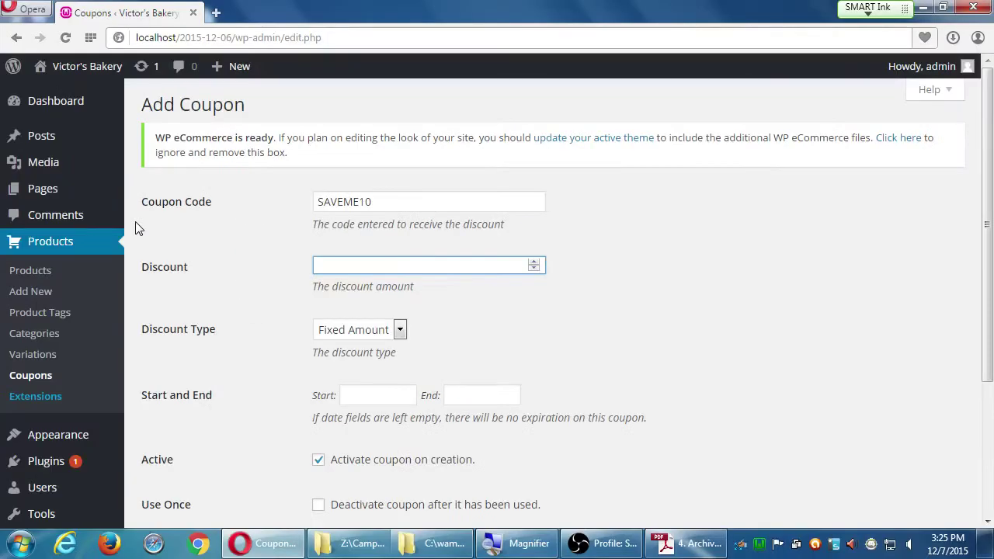
{"action": "left_click", "coordinate": [934, 89]}
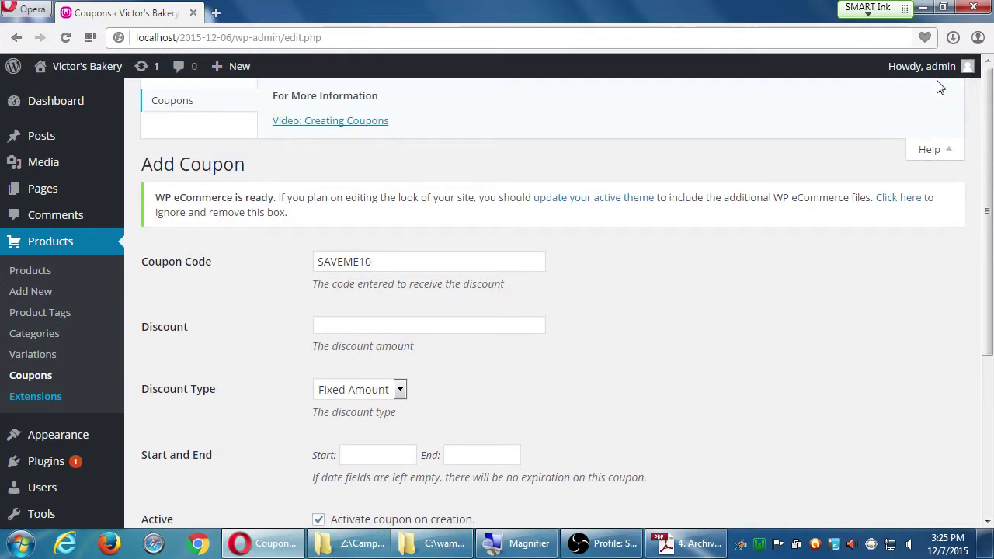
{"action": "left_click", "coordinate": [307, 124]}
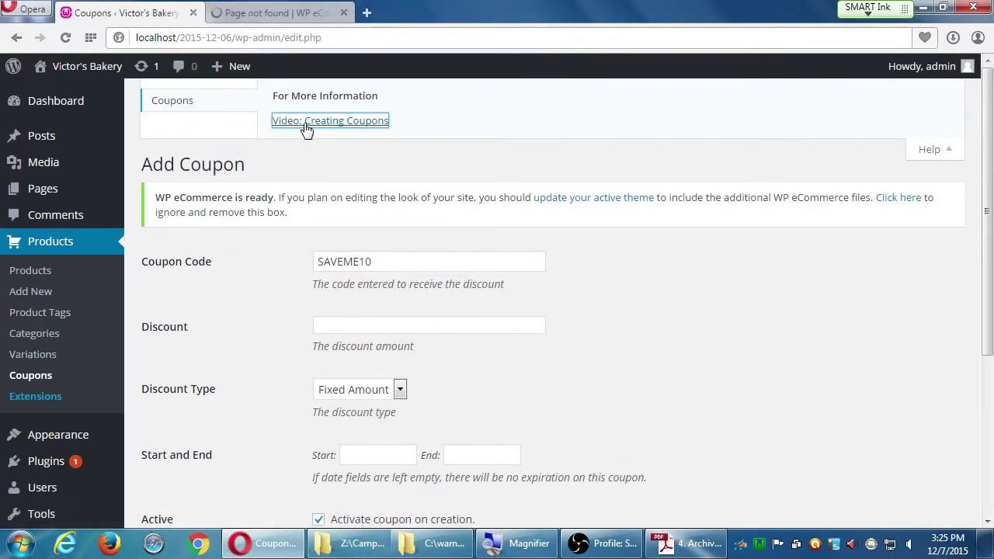
{"action": "left_click", "coordinate": [272, 11]}
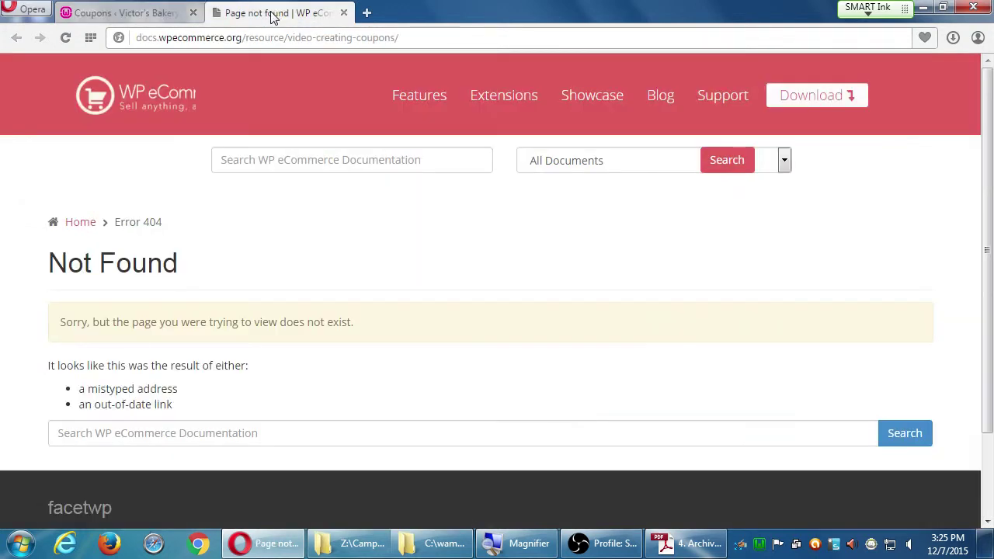
{"action": "left_click", "coordinate": [342, 13]}
{"action": "scroll", "coordinate": [388, 286], "scroll_direction": "down", "scroll_amount": 1}
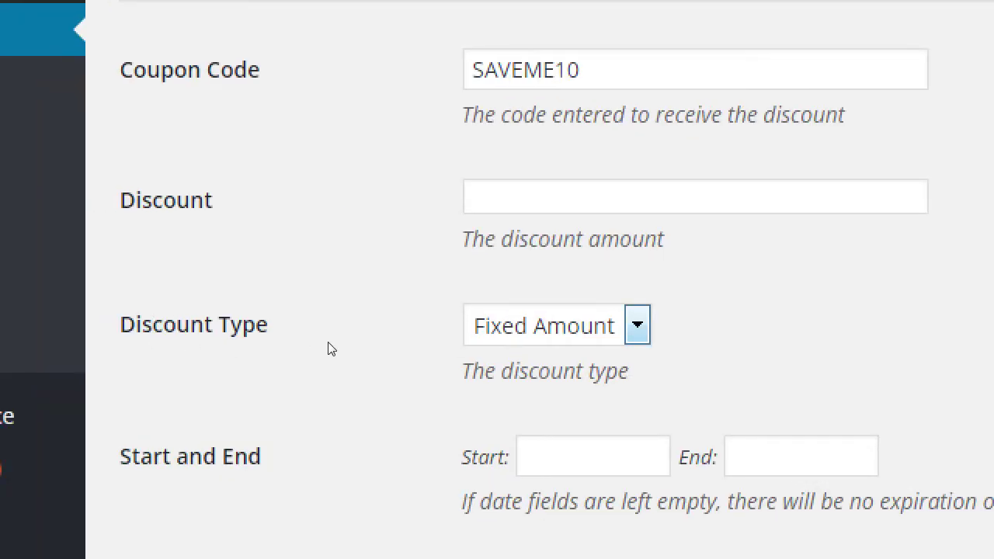
Enter a discount amount of 10.00 after checking the discount type choices.
{"action": "key", "text": "alt+Down"}
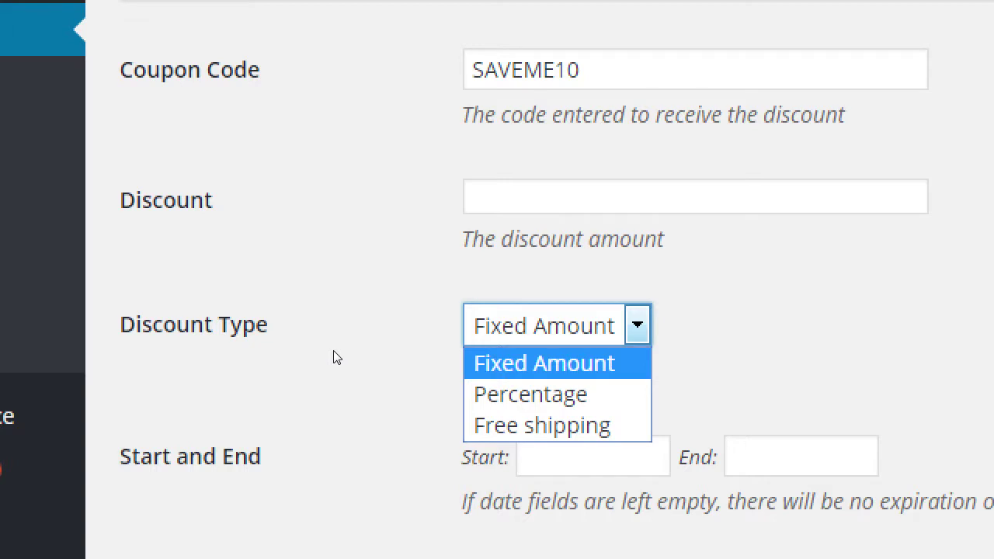
{"action": "key", "text": "Escape"}
{"action": "key", "text": "shift+Tab"}
{"action": "type", "text": "1"}
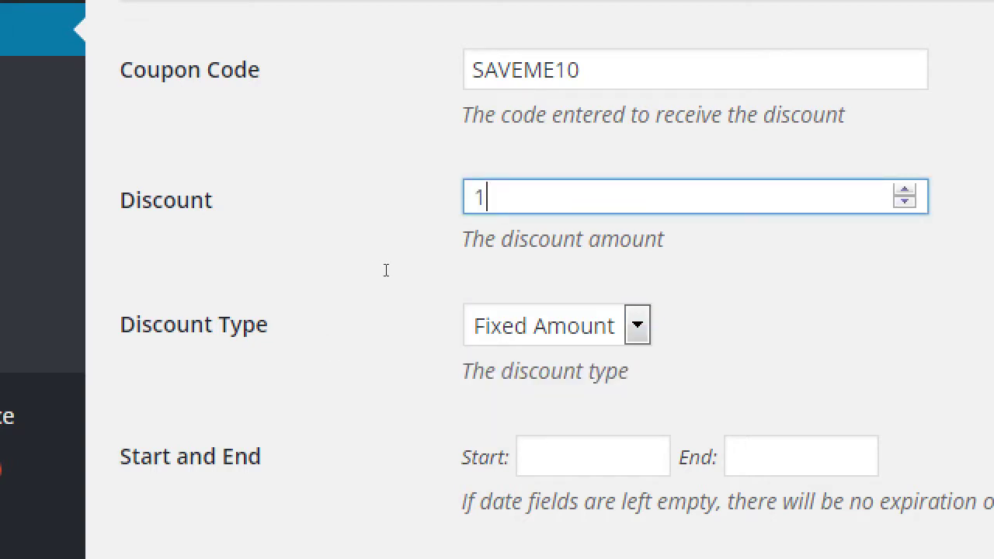
{"action": "type", "text": "0.00"}
{"action": "key", "text": "Tab"}
Try Percentage as the discount type, then revert to Fixed Amount.
{"action": "key", "text": "alt+Down"}
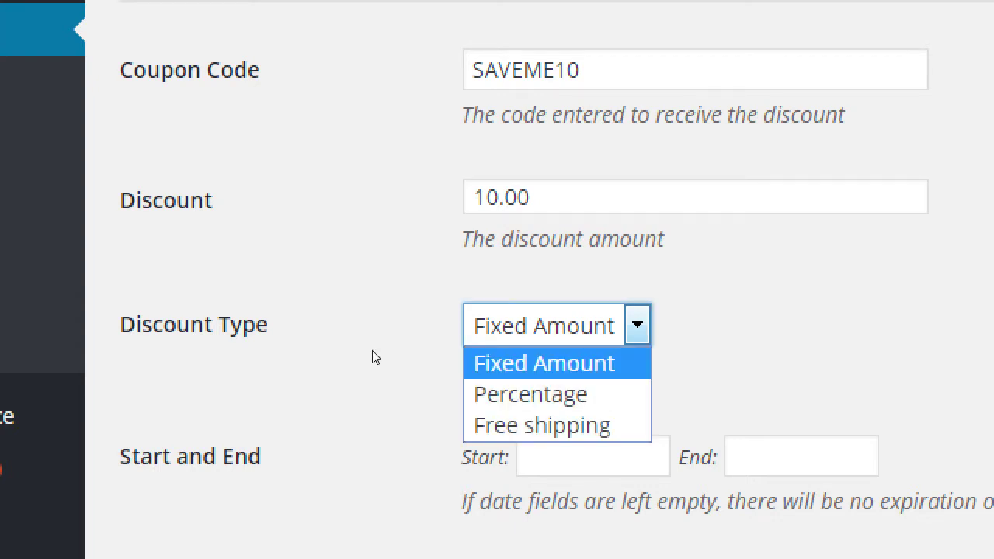
{"action": "key", "text": "Down"}
{"action": "key", "text": "Return"}
{"action": "key", "text": "alt+Down"}
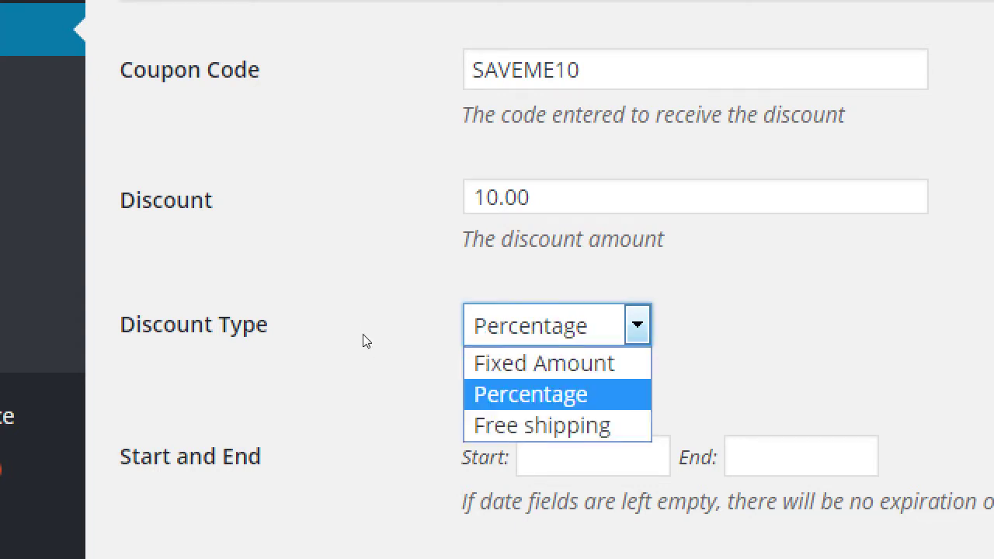
{"action": "key", "text": "Up"}
{"action": "key", "text": "Return"}
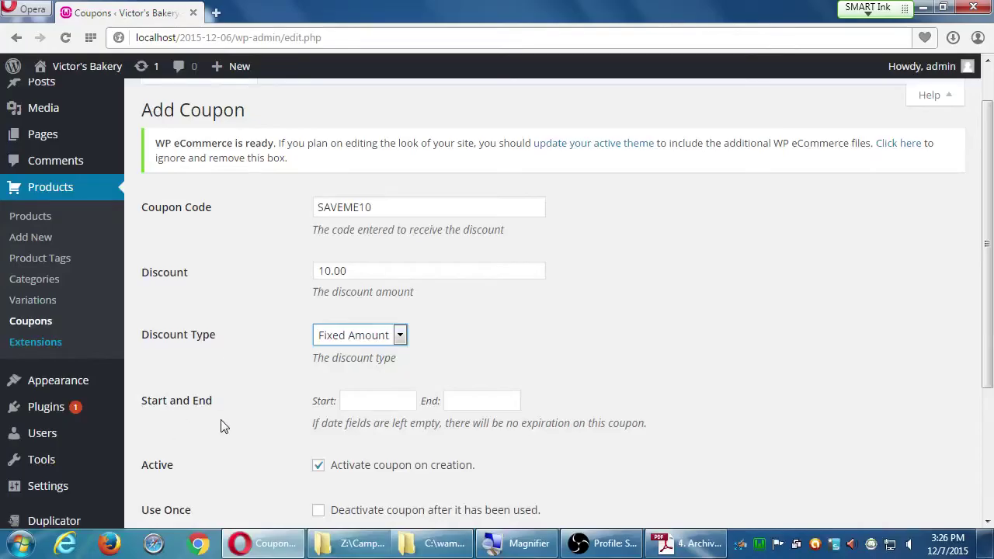
{"action": "scroll", "coordinate": [233, 347], "scroll_direction": "down", "scroll_amount": 1}
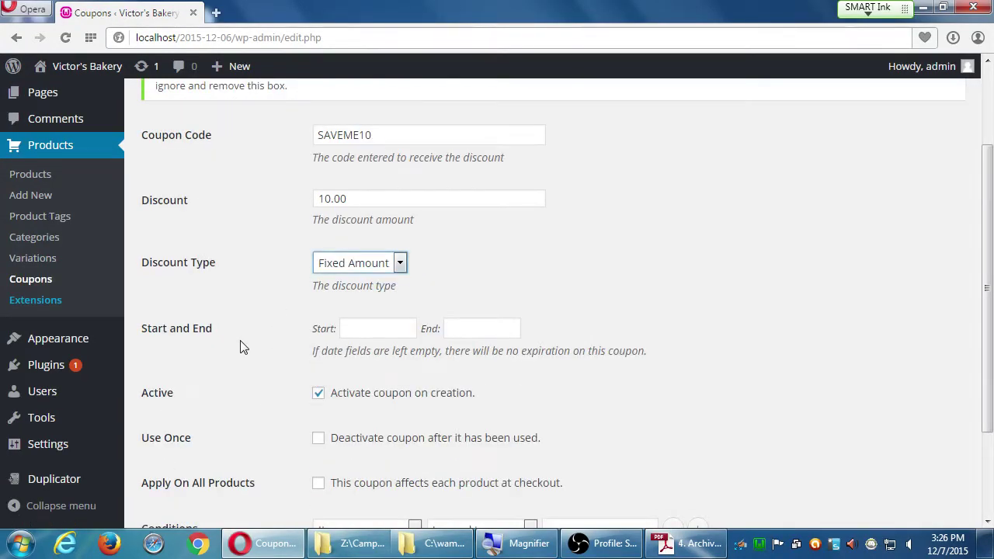
{"action": "scroll", "coordinate": [241, 347], "scroll_direction": "down", "scroll_amount": 1}
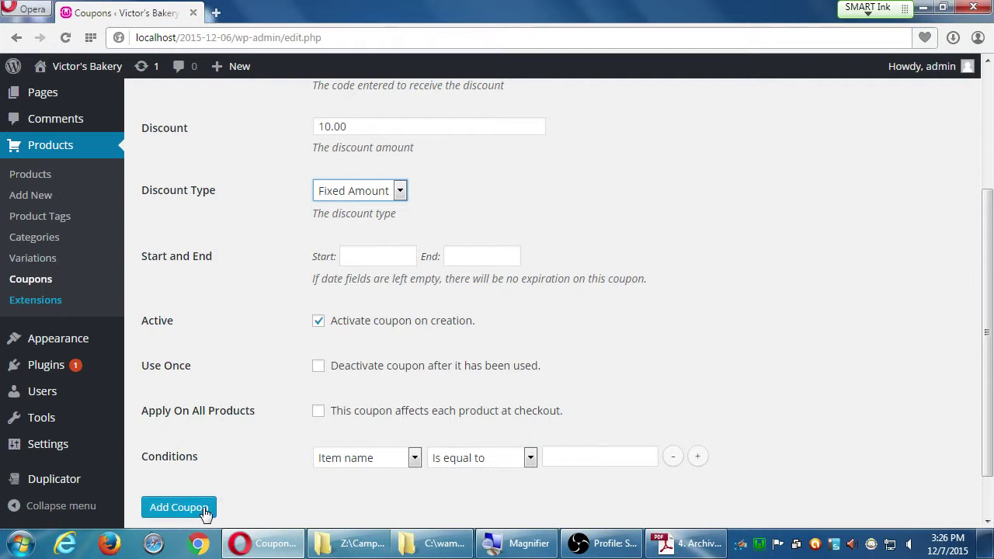
Set the coupon to run 2015-12-08 to 2015-12-13, keeping 'Activate coupon on creation' checked.
{"action": "left_click", "coordinate": [319, 323]}
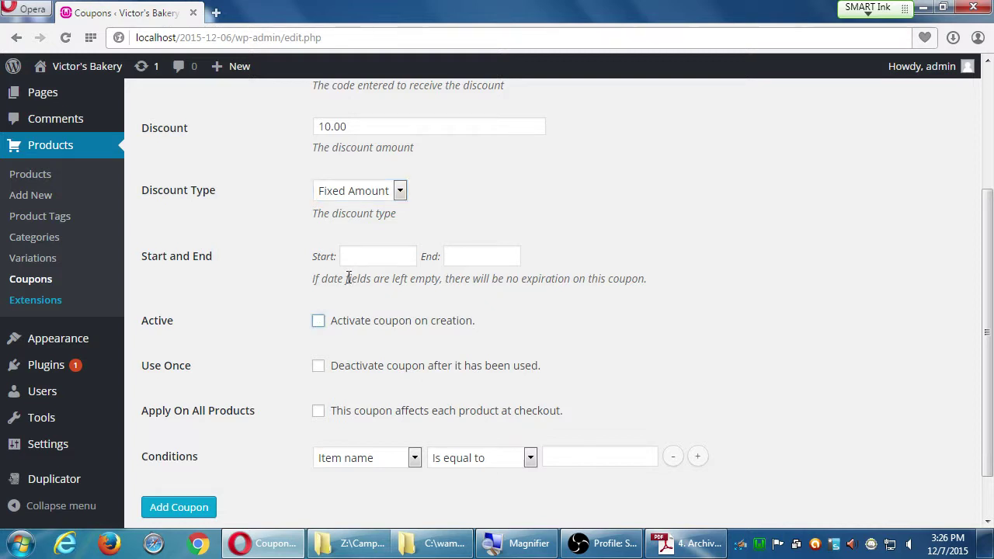
{"action": "left_click", "coordinate": [358, 259]}
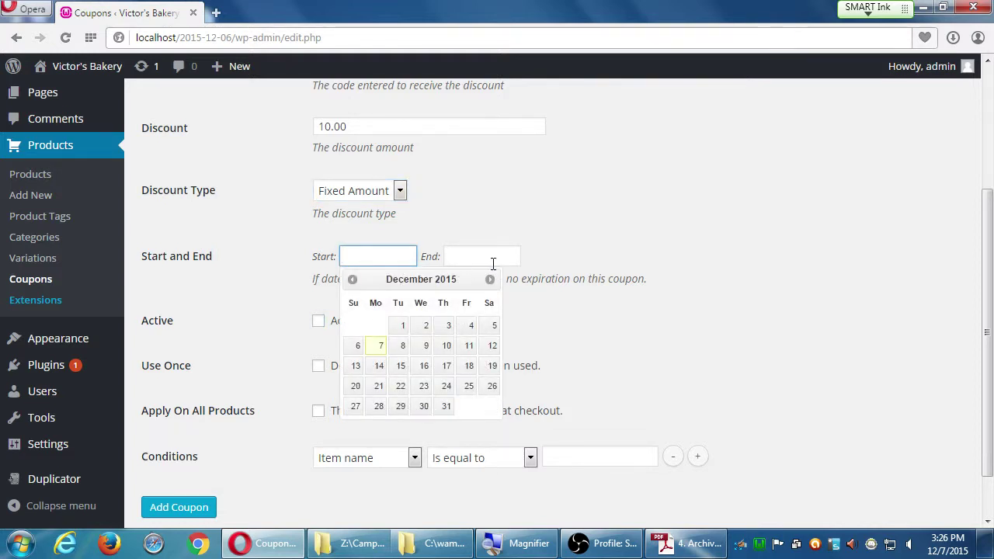
{"action": "left_click", "coordinate": [400, 347]}
{"action": "left_click", "coordinate": [453, 256]}
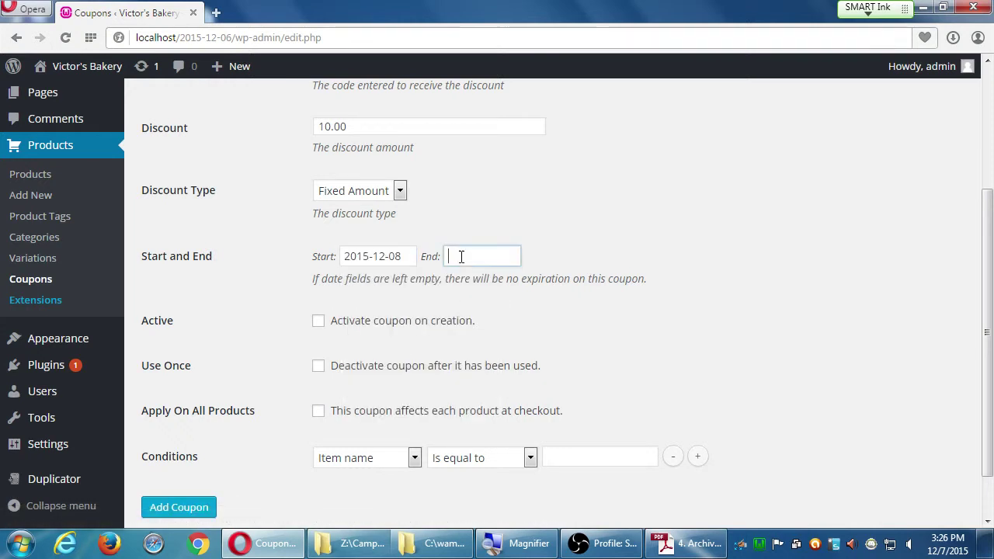
{"action": "left_click", "coordinate": [459, 366]}
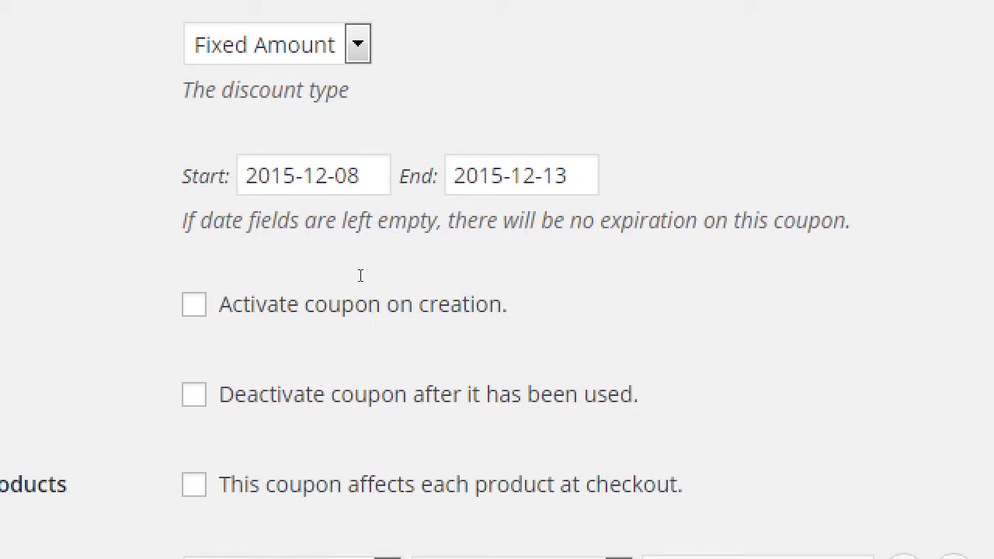
{"action": "left_click", "coordinate": [323, 324]}
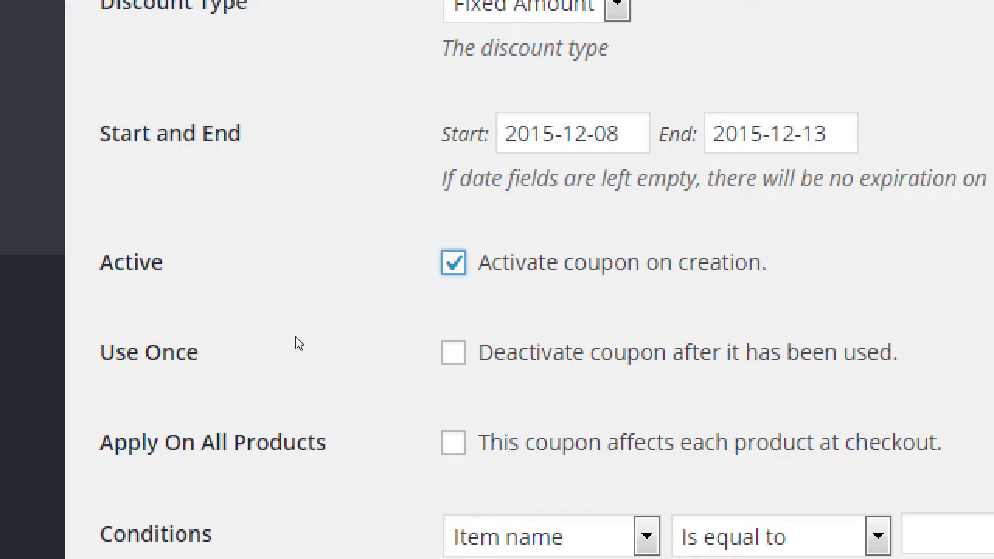
{"action": "scroll", "coordinate": [323, 390], "scroll_direction": "up", "scroll_amount": 5}
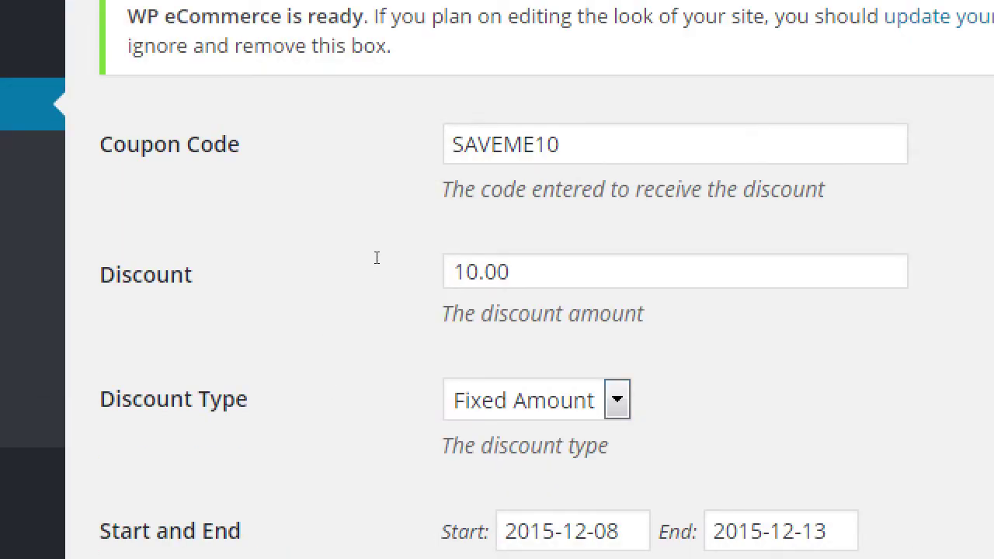
{"action": "left_click_drag", "start_coordinate": [559, 144], "coordinate": [452, 145]}
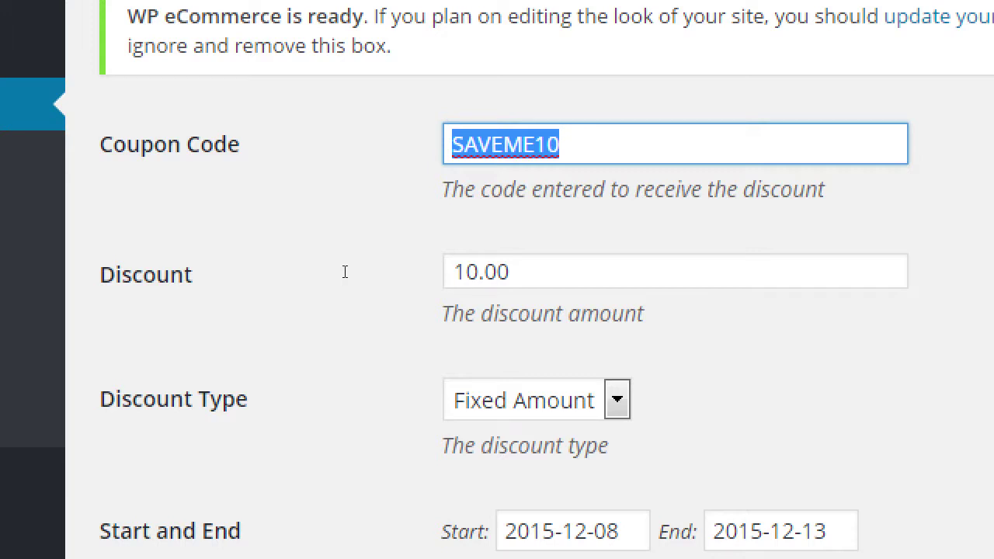
{"action": "scroll", "coordinate": [342, 271], "scroll_direction": "down", "scroll_amount": 8}
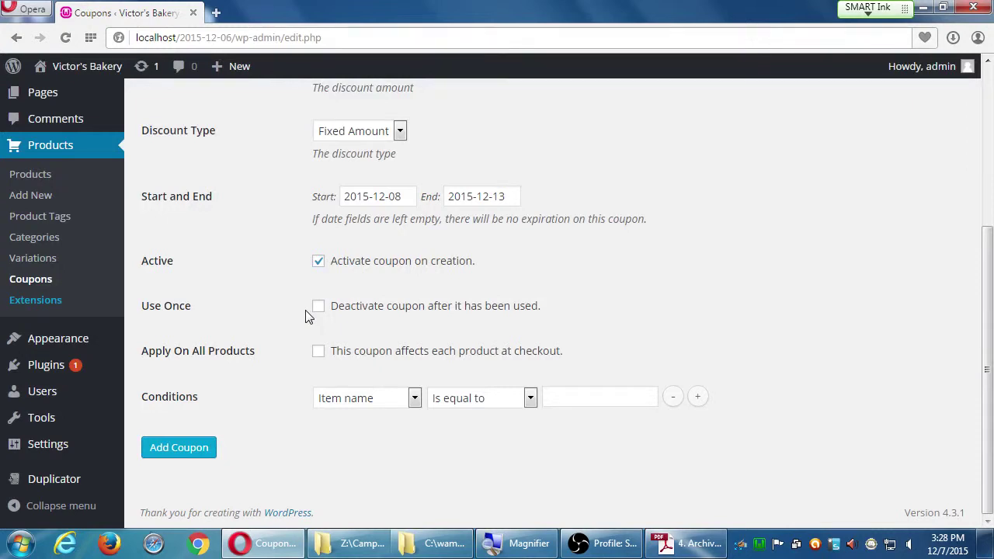
{"action": "scroll", "coordinate": [318, 357], "scroll_direction": "up", "scroll_amount": 2}
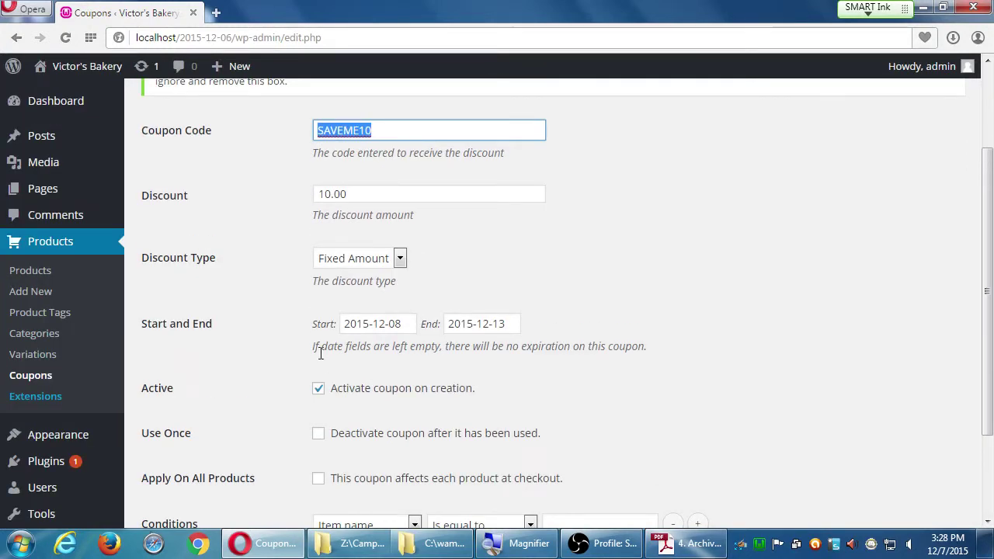
{"action": "left_click", "coordinate": [361, 195]}
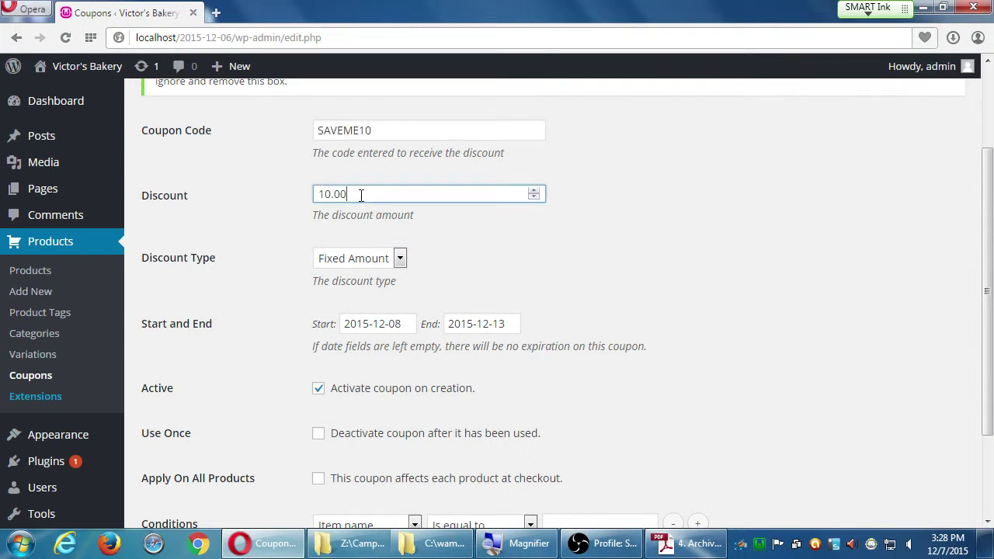
{"action": "left_click_drag", "start_coordinate": [353, 195], "coordinate": [298, 200]}
{"action": "scroll", "coordinate": [597, 297], "scroll_direction": "down", "scroll_amount": 3}
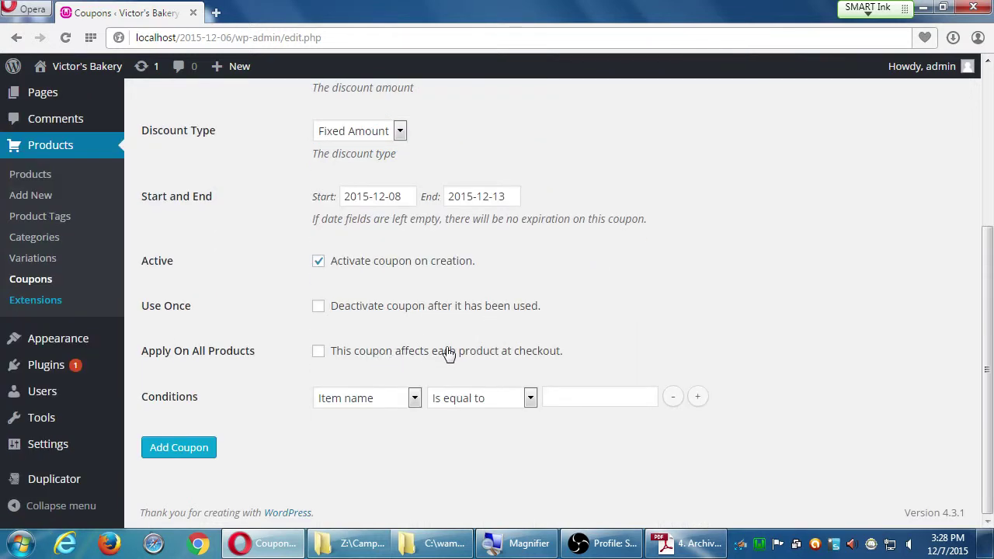
Keep Item name as the condition field and enter Cookie as its value.
{"action": "left_click", "coordinate": [319, 352]}
{"action": "left_click", "coordinate": [319, 353]}
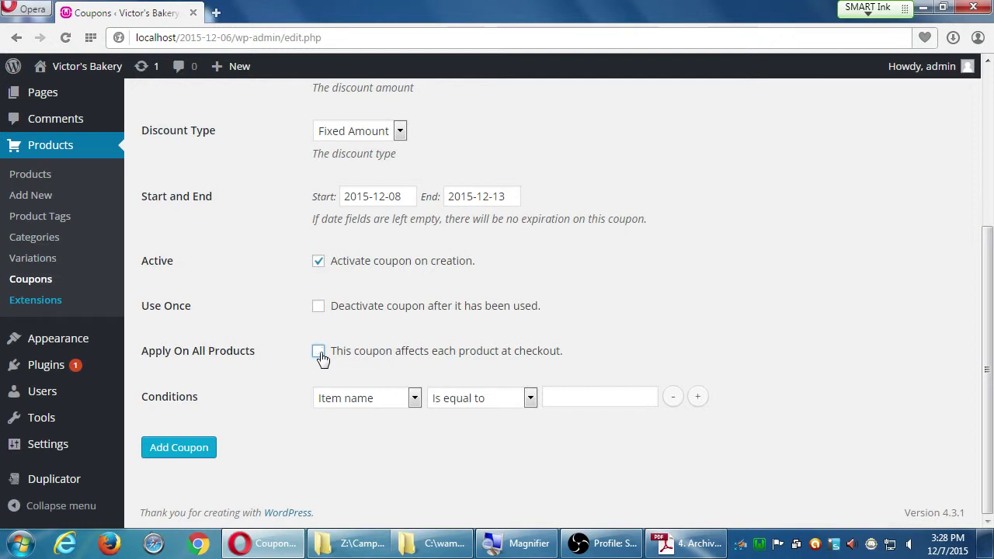
{"action": "left_click", "coordinate": [409, 401]}
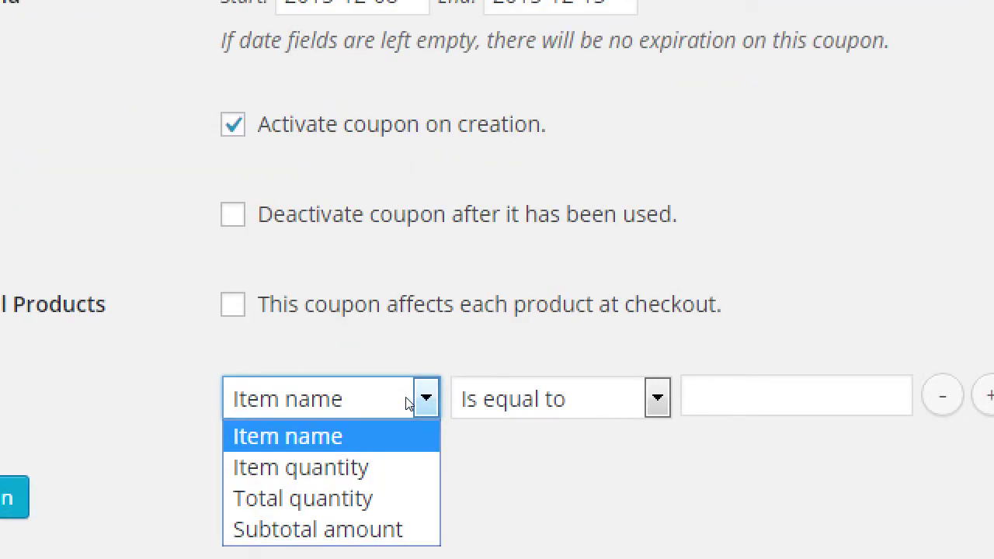
{"action": "left_click", "coordinate": [435, 417]}
{"action": "left_click", "coordinate": [468, 440]}
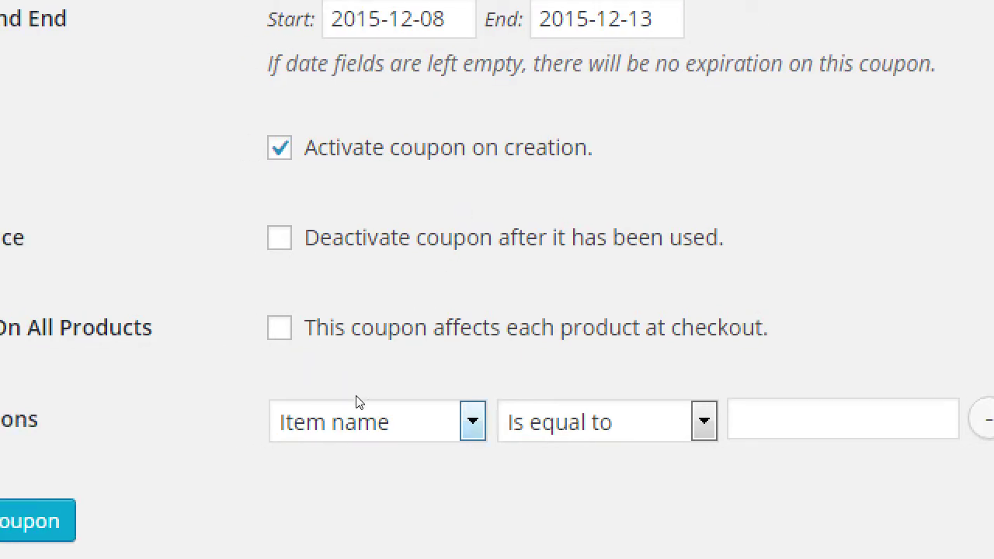
{"action": "key", "text": "Tab"}
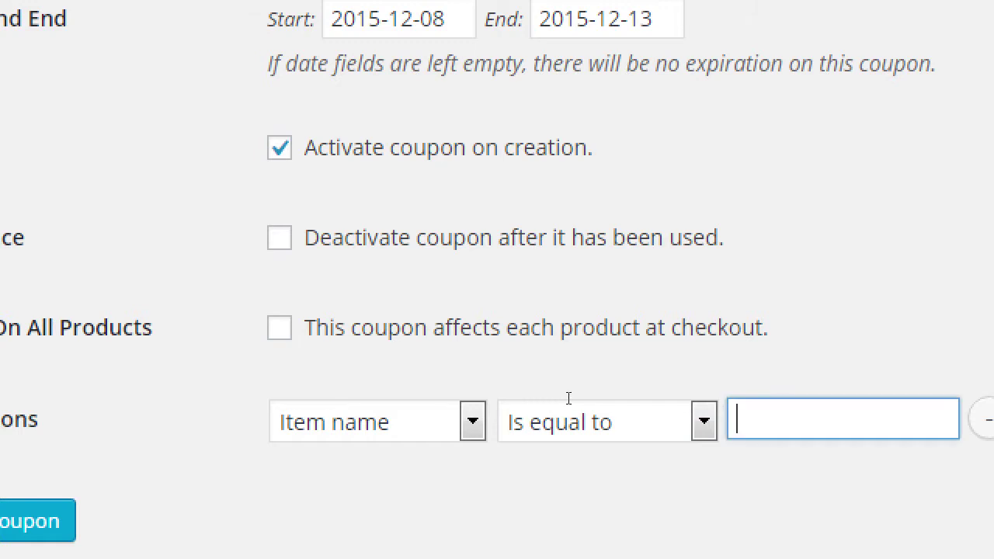
{"action": "type", "text": "Cookie"}
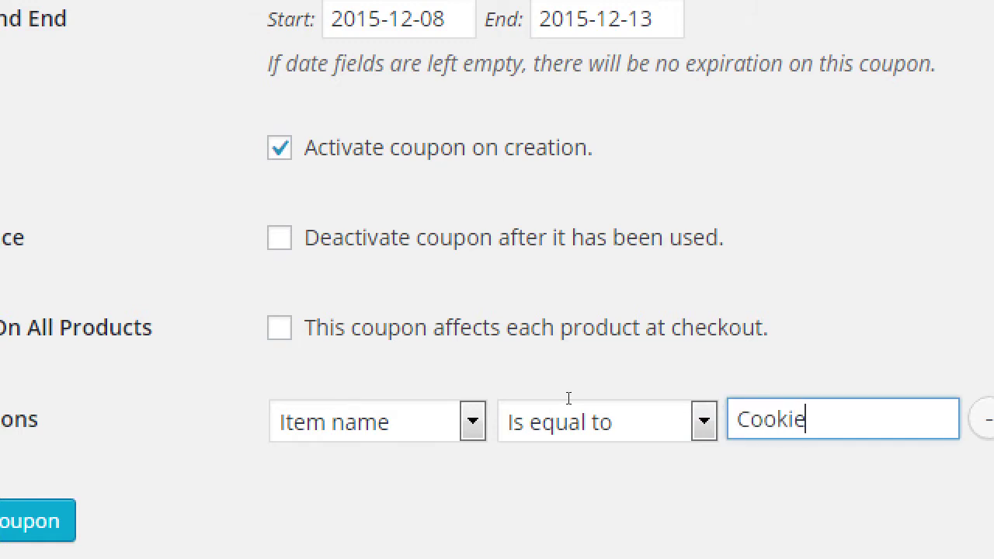
Set the condition's comparison to Contains, then browse the condition field options.
{"action": "left_click", "coordinate": [528, 410]}
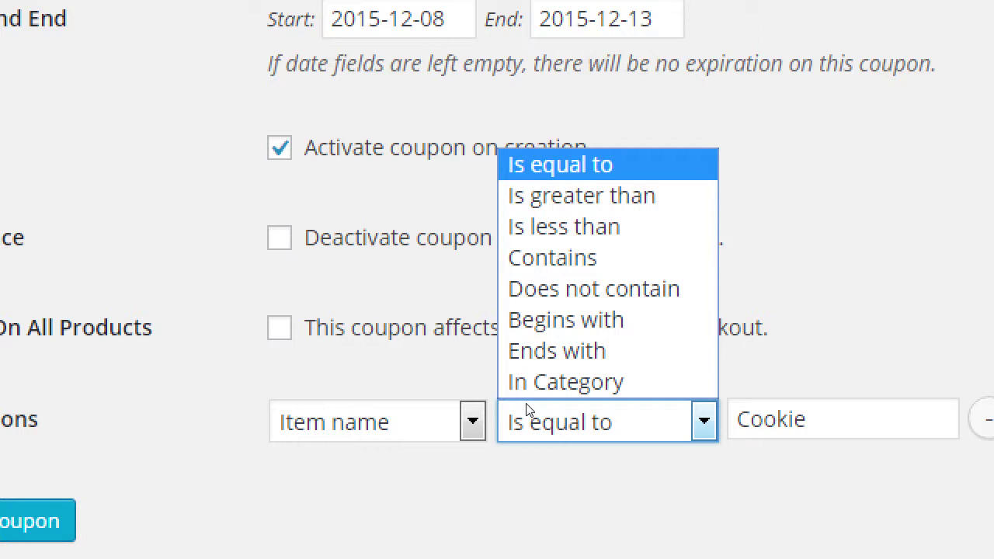
{"action": "left_click", "coordinate": [502, 258]}
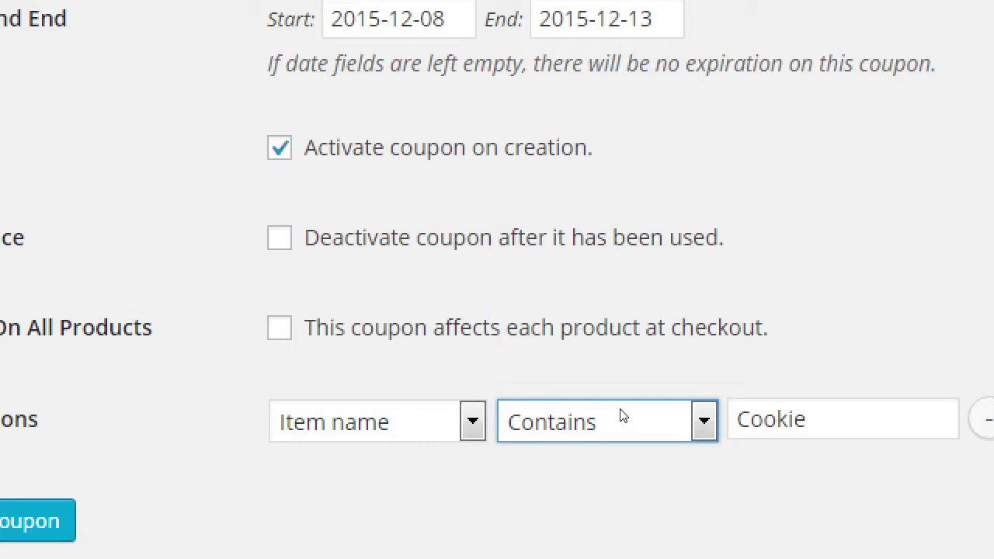
{"action": "key", "text": "alt+Down"}
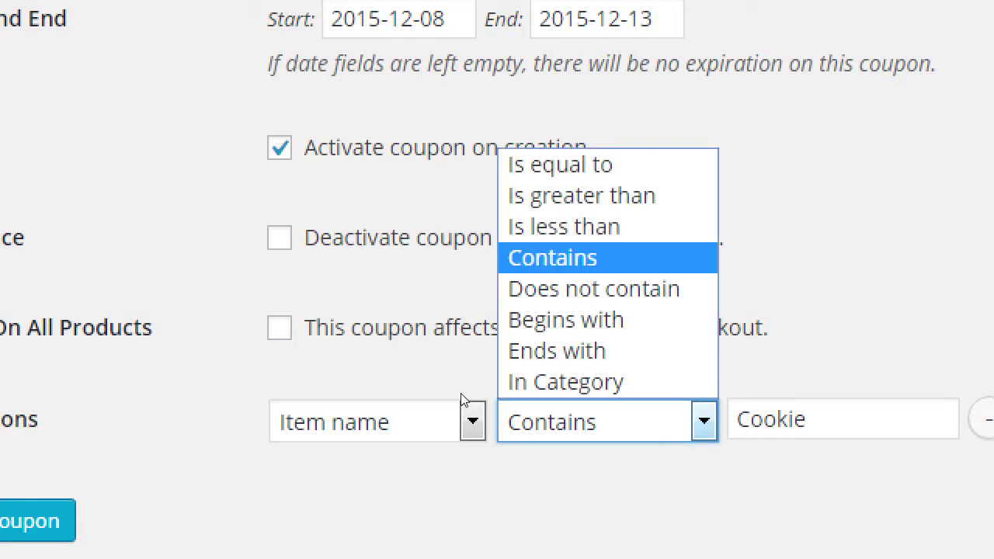
{"action": "key", "text": "Up"}
{"action": "key", "text": "Up"}
{"action": "key", "text": "Up"}
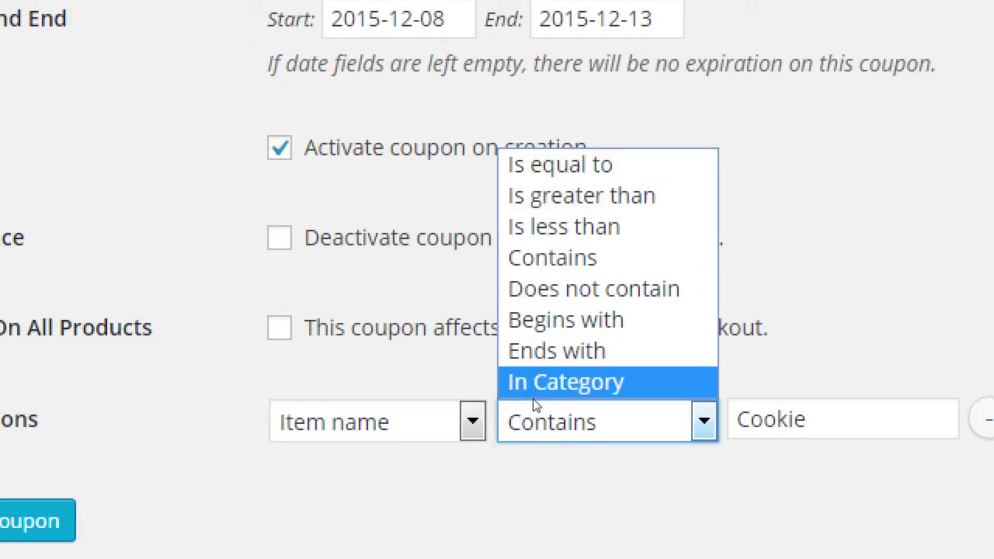
{"action": "left_click", "coordinate": [546, 444]}
{"action": "key", "text": "alt+Down"}
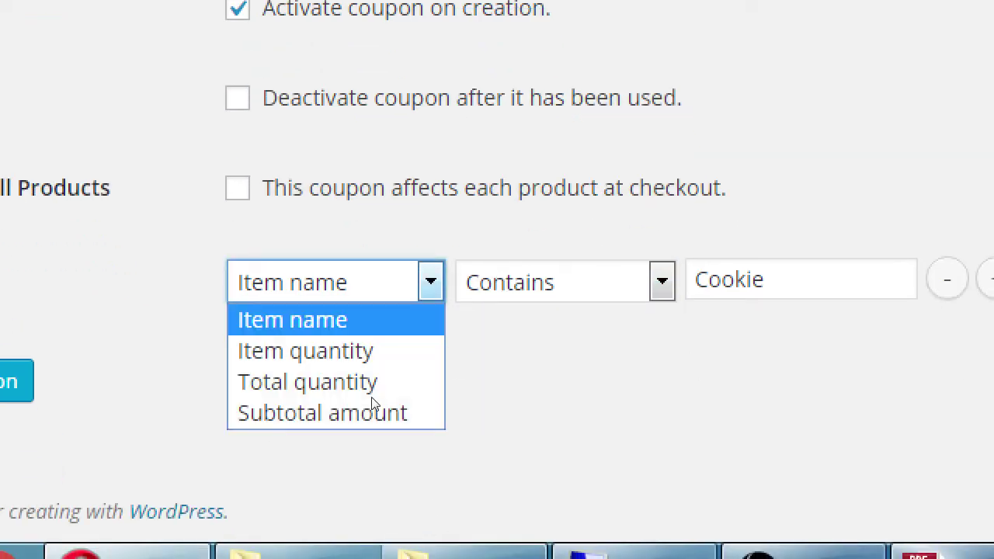
{"action": "key", "text": "Down"}
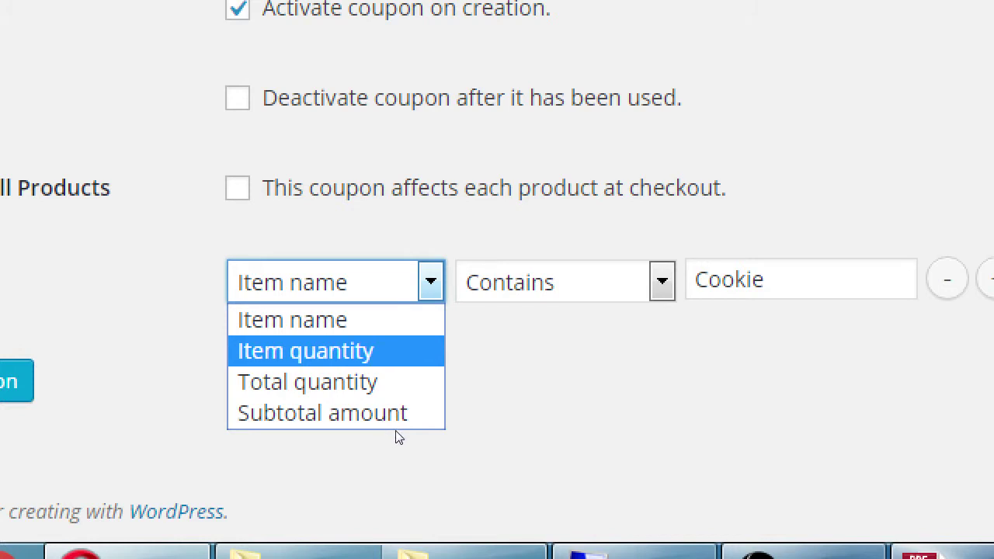
{"action": "key", "text": "Down"}
Change the condition field to Subtotal amount.
{"action": "left_click", "coordinate": [499, 444]}
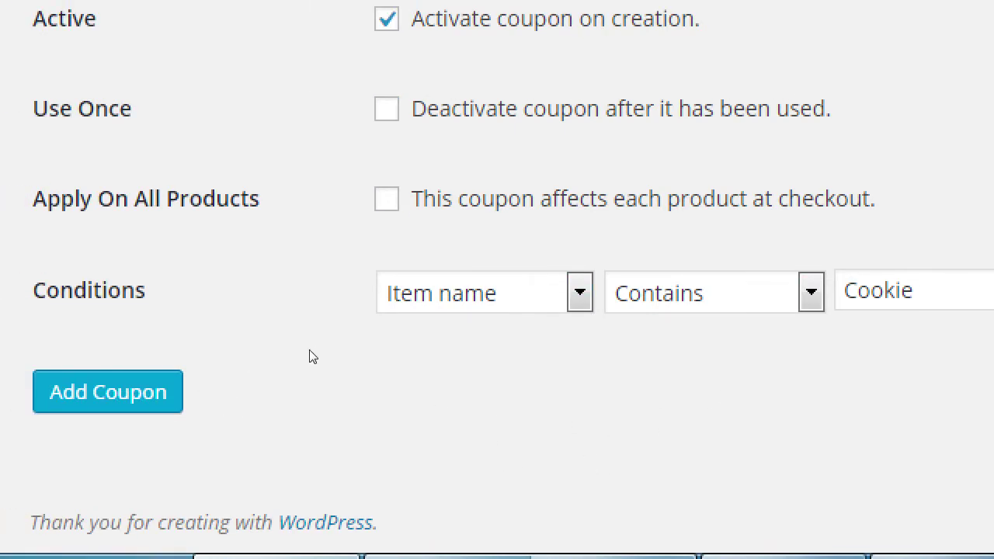
{"action": "key", "text": "space"}
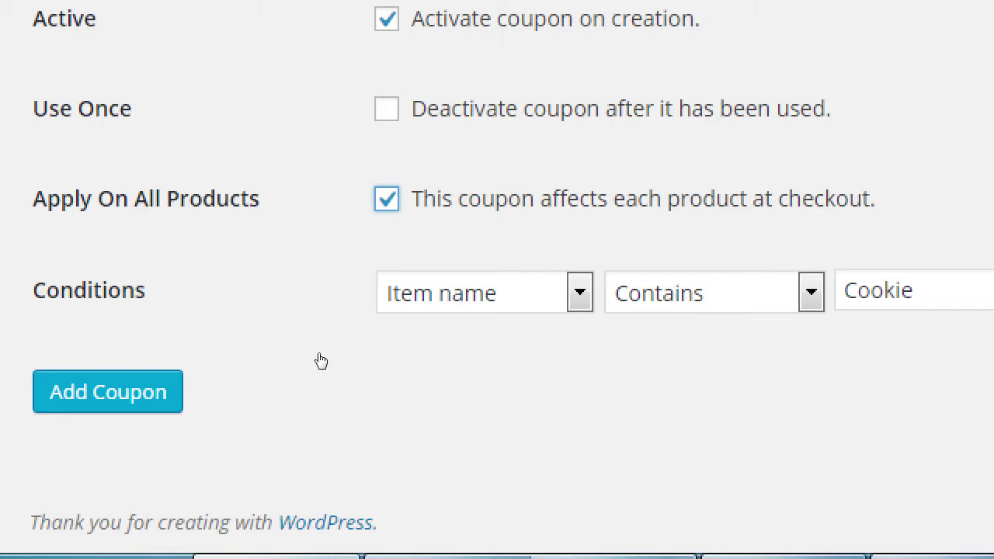
{"action": "key", "text": "space"}
{"action": "key", "text": "Tab"}
{"action": "key", "text": "alt+Down"}
{"action": "key", "text": "Down"}
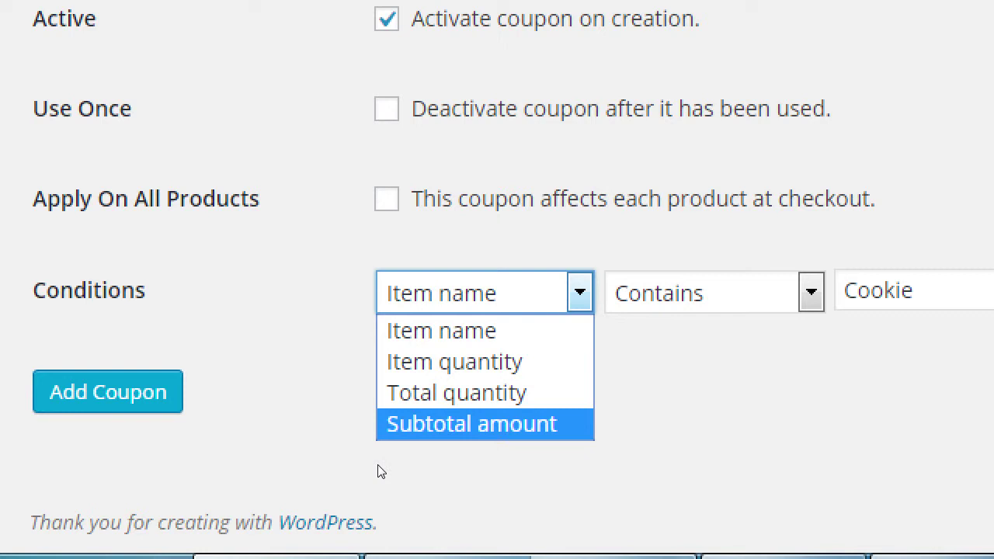
{"action": "key", "text": "Return"}
Set the comparison to Is greater than with a value of 25.
{"action": "key", "text": "Tab"}
{"action": "key", "text": "alt+Down"}
{"action": "key", "text": "Up"}
{"action": "key", "text": "Up"}
{"action": "key", "text": "Up"}
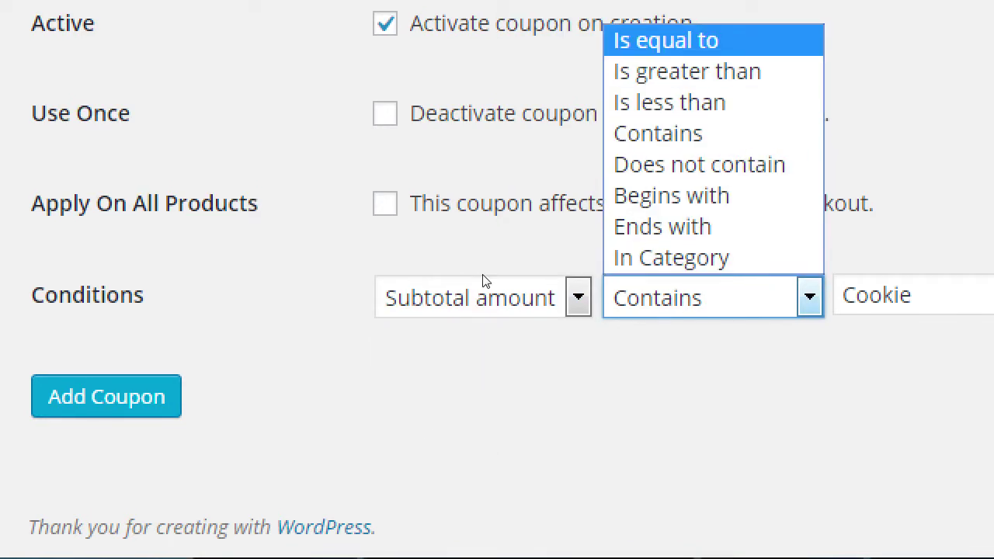
{"action": "key", "text": "Down"}
{"action": "key", "text": "Down"}
{"action": "key", "text": "Up"}
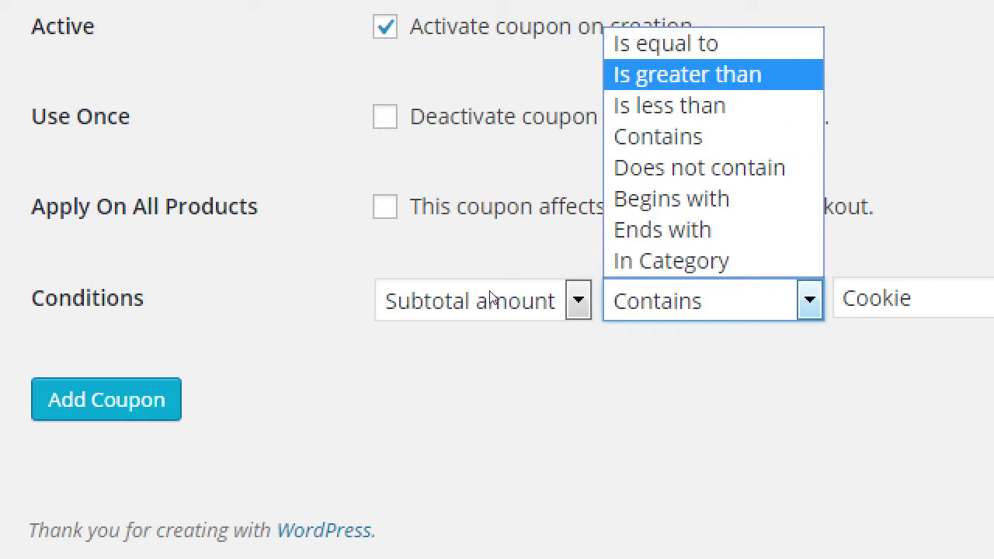
{"action": "key", "text": "Return"}
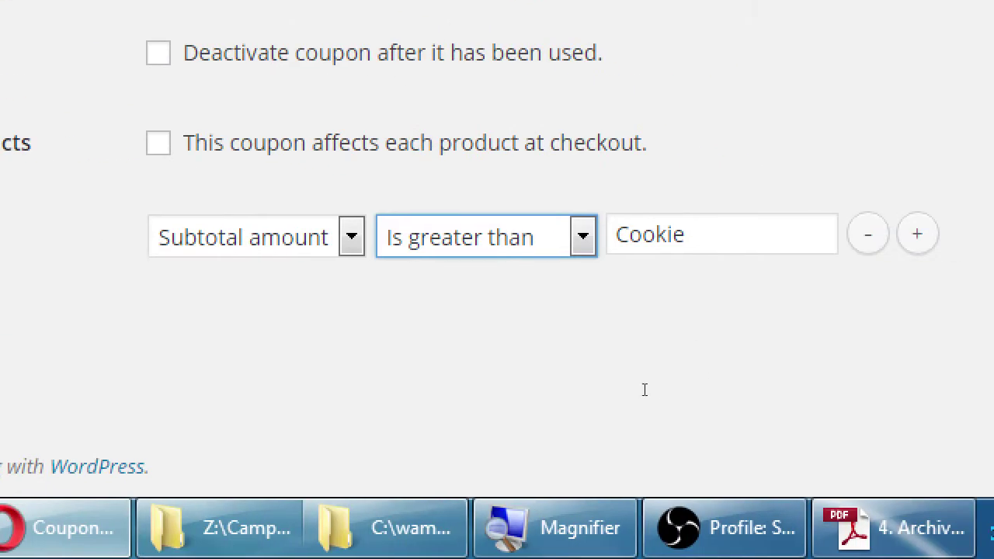
{"action": "key", "text": "Tab"}
{"action": "type", "text": "25"}
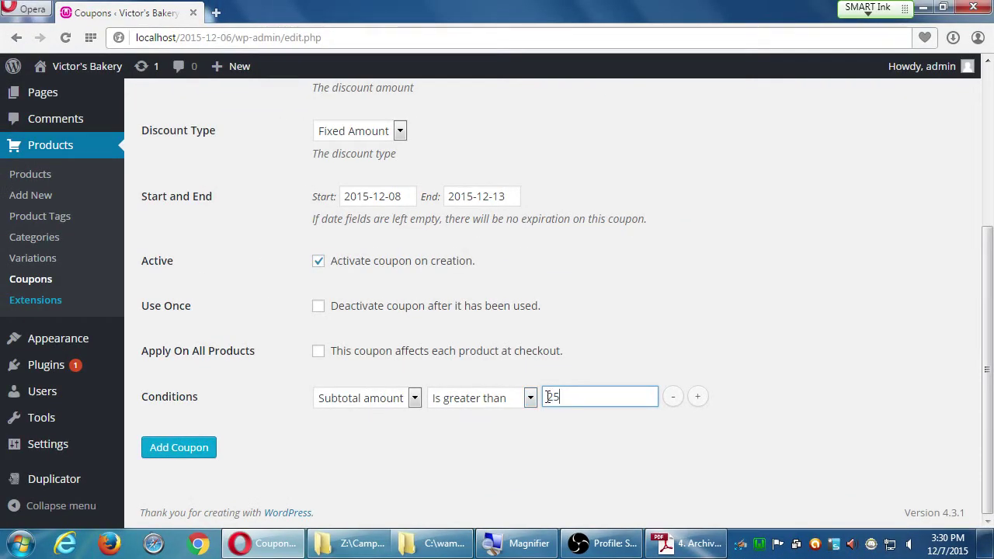
{"action": "scroll", "coordinate": [632, 446], "scroll_direction": "up", "scroll_amount": 5}
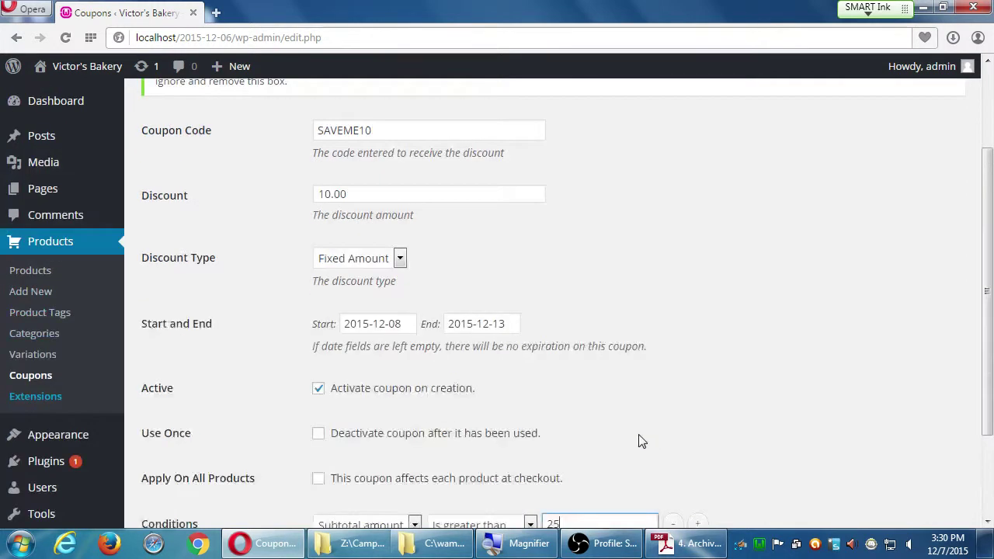
{"action": "scroll", "coordinate": [582, 426], "scroll_direction": "down", "scroll_amount": 5}
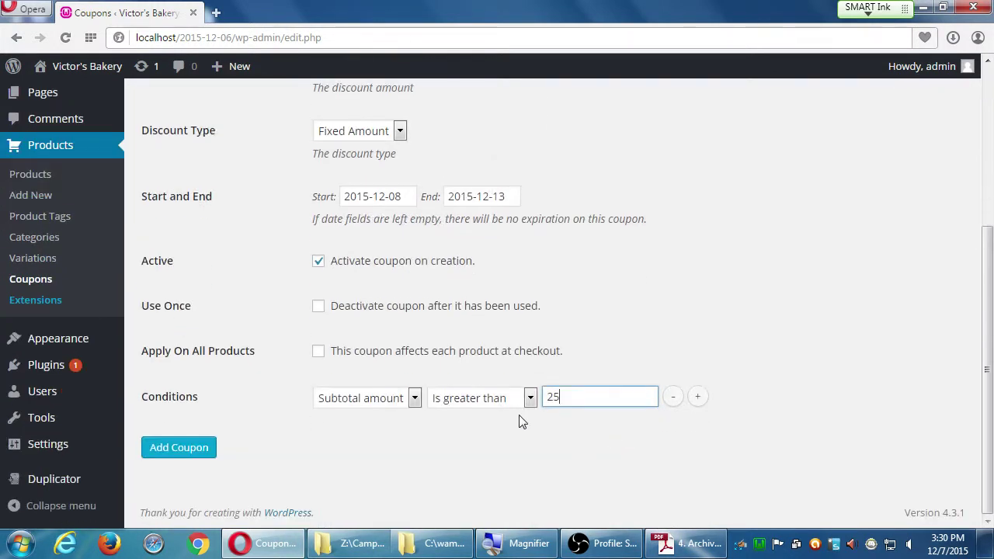
Submit the SAVEME10 coupon with Add Coupon and return to the Coupons list.
{"action": "left_click", "coordinate": [164, 446]}
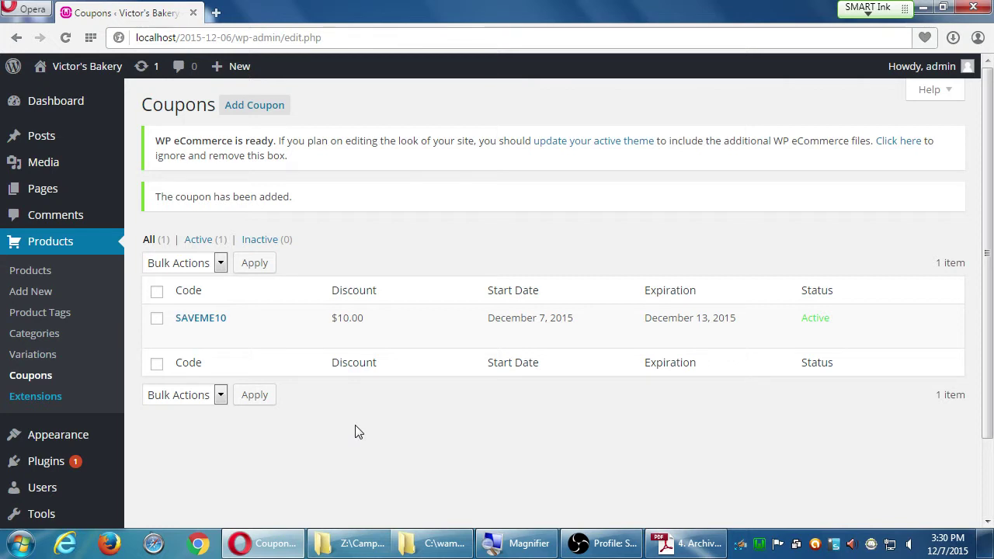
{"action": "mouse_move", "coordinate": [328, 344]}
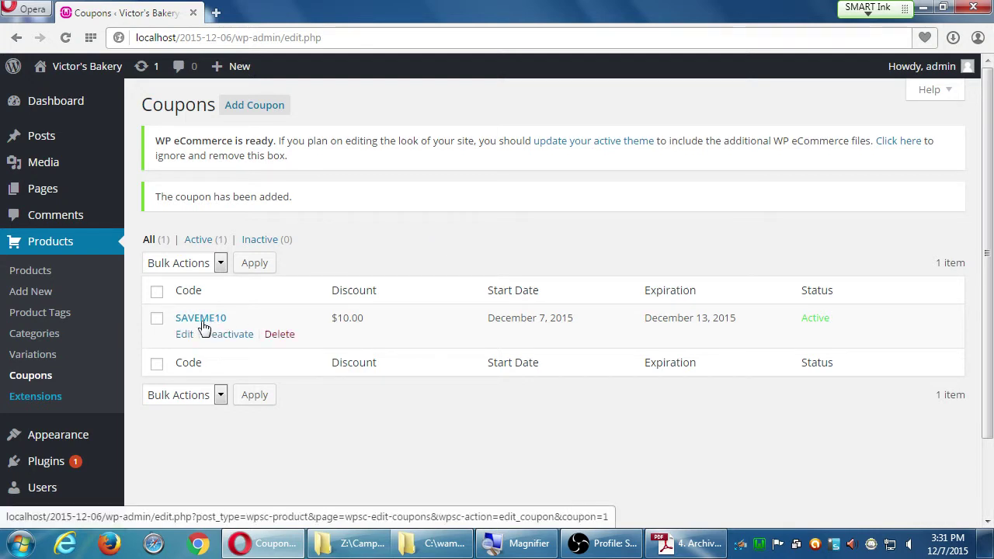
Reopen SAVEME10 and add a second condition joined with AND on Subtotal amount.
{"action": "left_click", "coordinate": [184, 335]}
{"action": "scroll", "coordinate": [466, 404], "scroll_direction": "down", "scroll_amount": 2}
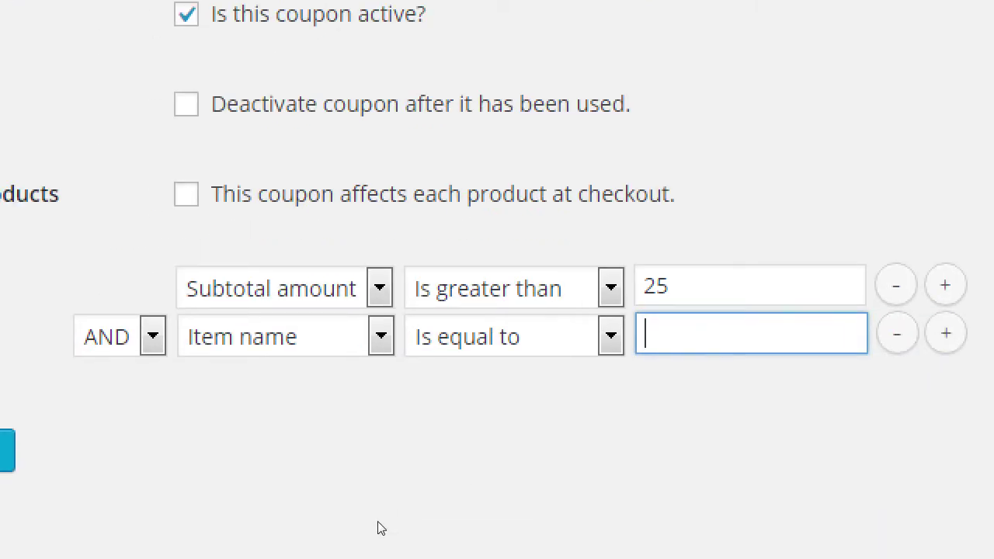
{"action": "key", "text": "shift+Tab"}
{"action": "key", "text": "shift+Tab"}
{"action": "key", "text": "shift+Tab"}
{"action": "key", "text": "alt+Down"}
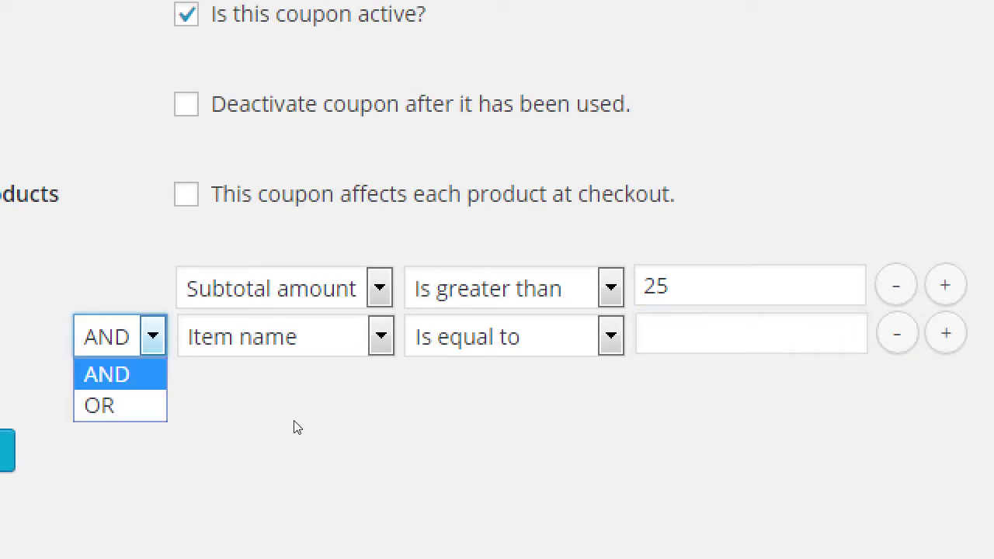
{"action": "key", "text": "Down"}
{"action": "key", "text": "Up"}
{"action": "key", "text": "Tab"}
{"action": "key", "text": "alt+Down"}
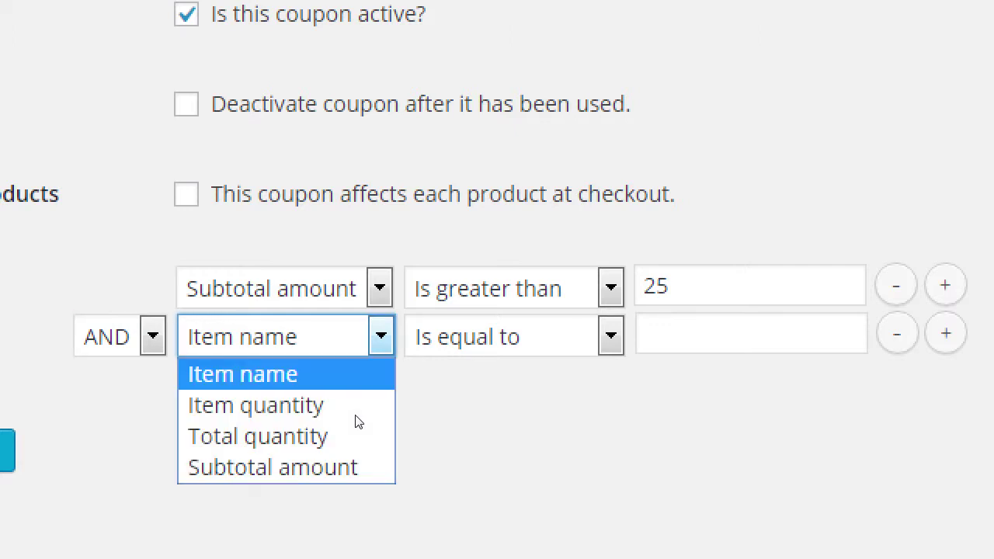
{"action": "left_click", "coordinate": [370, 482]}
Set the second condition to Is less than 99 and return to the Coupons list.
{"action": "key", "text": "Tab"}
{"action": "key", "text": "alt+Down"}
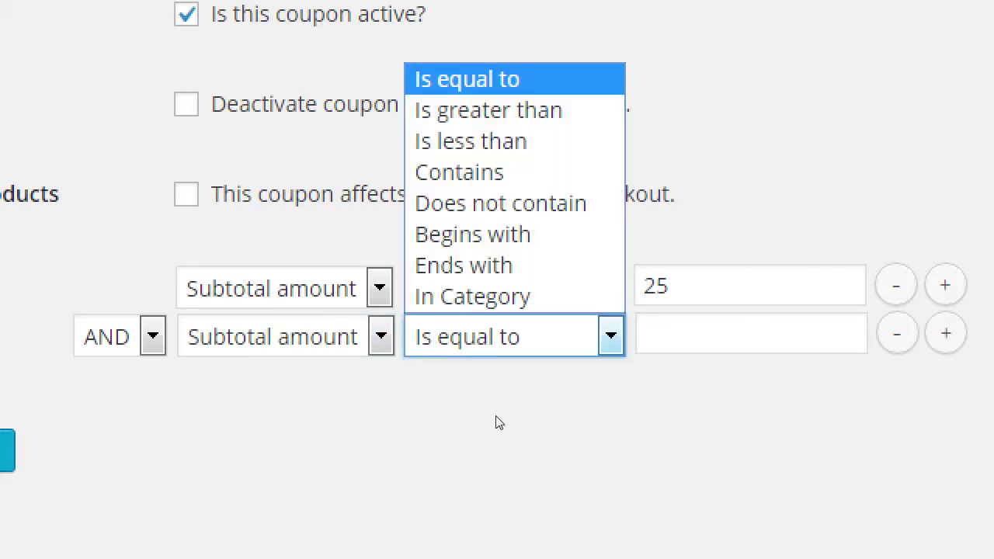
{"action": "key", "text": "Down"}
{"action": "key", "text": "Down"}
{"action": "key", "text": "Down"}
{"action": "key", "text": "Up"}
{"action": "key", "text": "Escape"}
{"action": "key", "text": "Down"}
{"action": "key", "text": "Down"}
{"action": "key", "text": "Down"}
{"action": "key", "text": "Tab"}
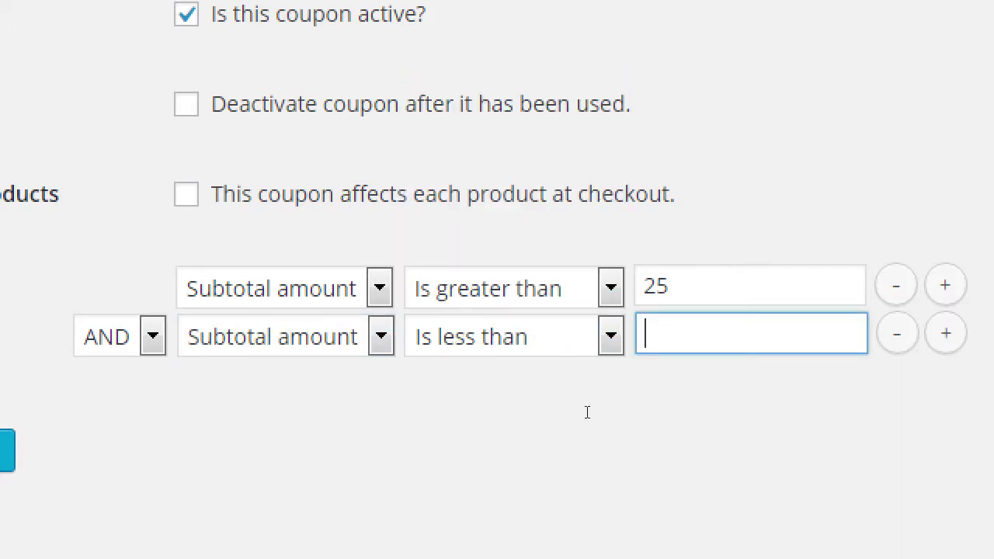
{"action": "type", "text": "99"}
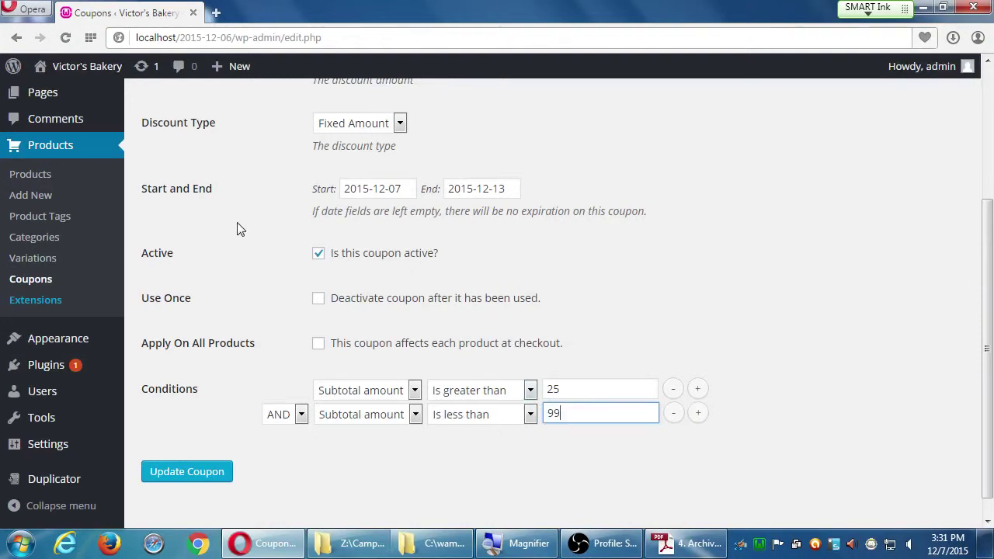
{"action": "left_click", "coordinate": [30, 280]}
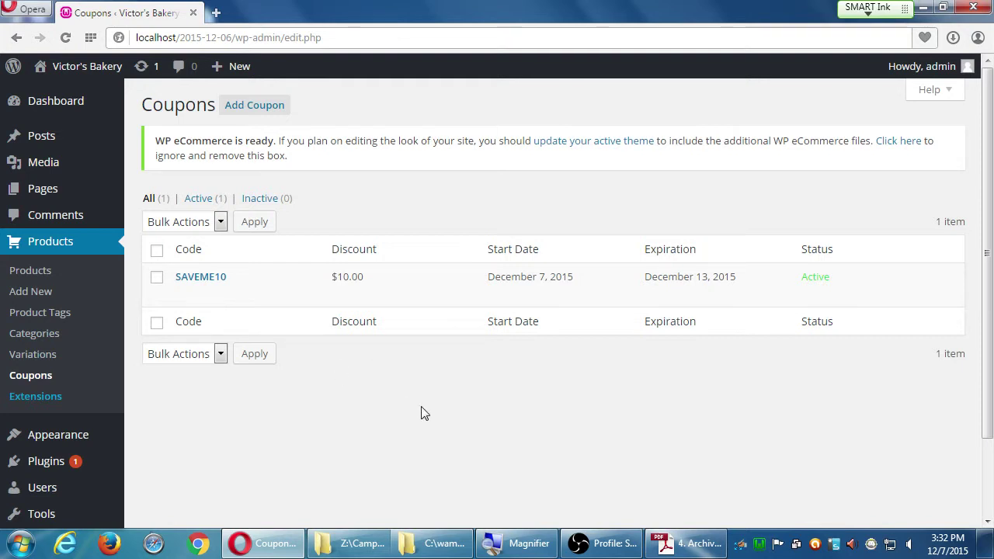
Review the SAVEME10 entry: Active, $10.00 discount, December 7–13, 2015.
{"action": "scroll", "coordinate": [424, 411], "scroll_direction": "down", "scroll_amount": 2}
{"action": "scroll", "coordinate": [424, 410], "scroll_direction": "up", "scroll_amount": 2}
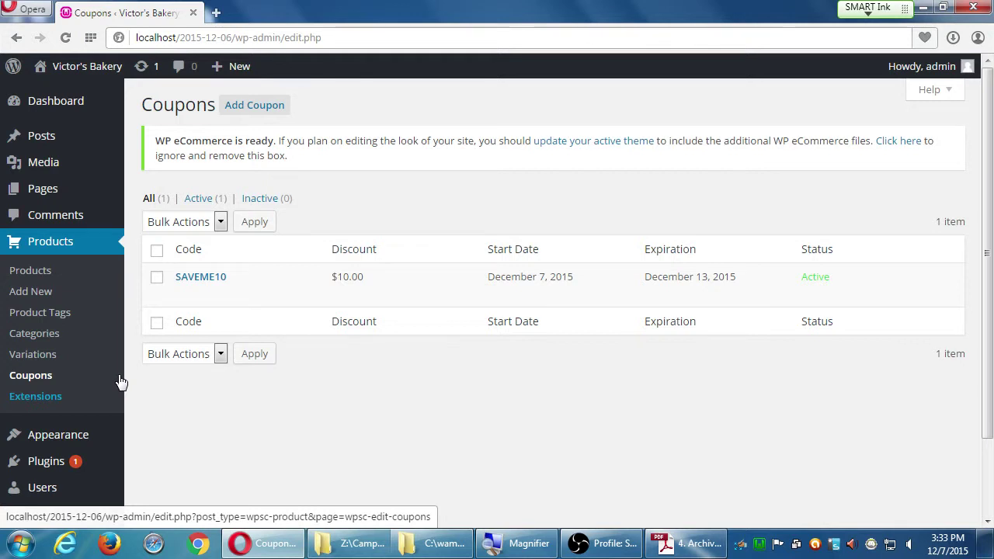
From Duplicator's Packages page, create new package 20151207_victorsbakery and reveal its Notes field.
{"action": "scroll", "coordinate": [192, 406], "scroll_direction": "down", "scroll_amount": 2}
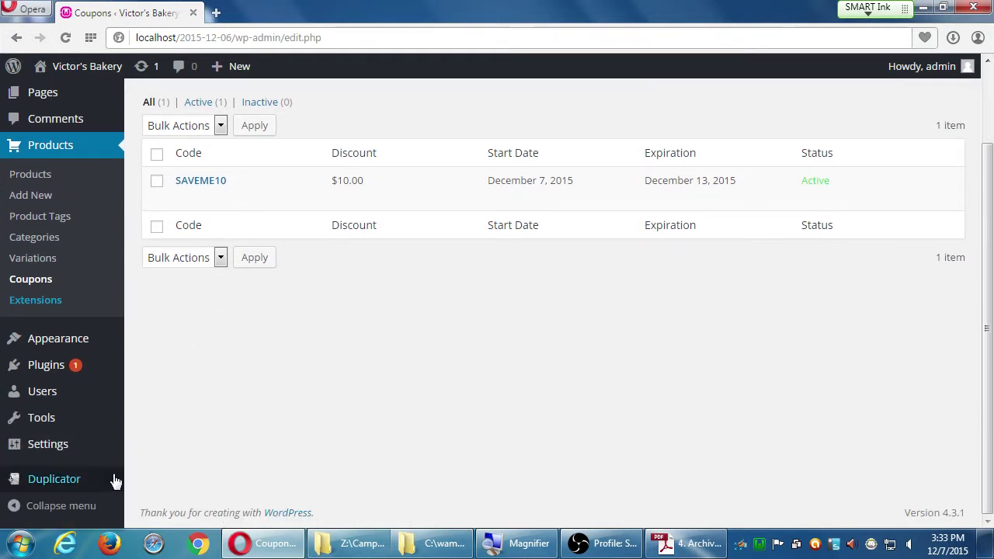
{"action": "mouse_move", "coordinate": [100, 483]}
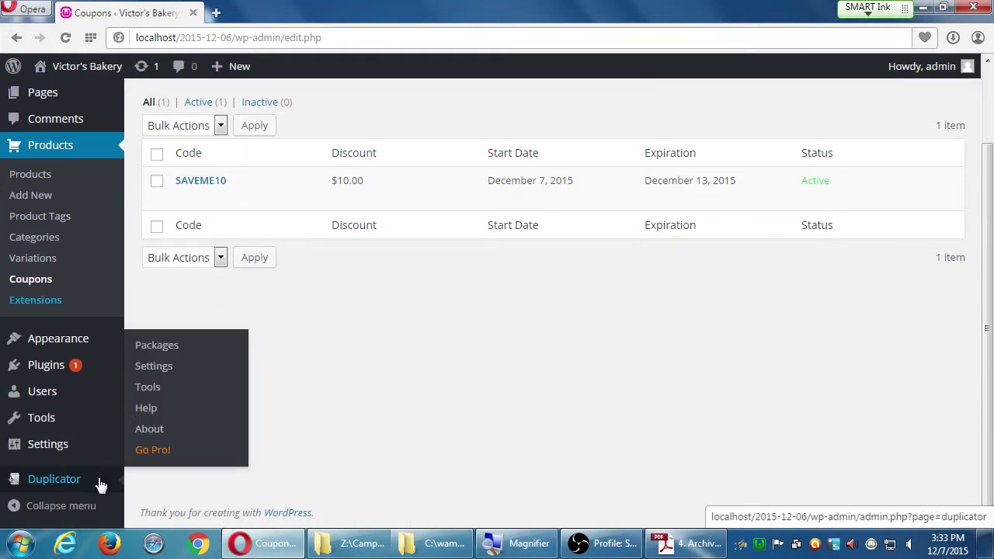
{"action": "left_click", "coordinate": [99, 483]}
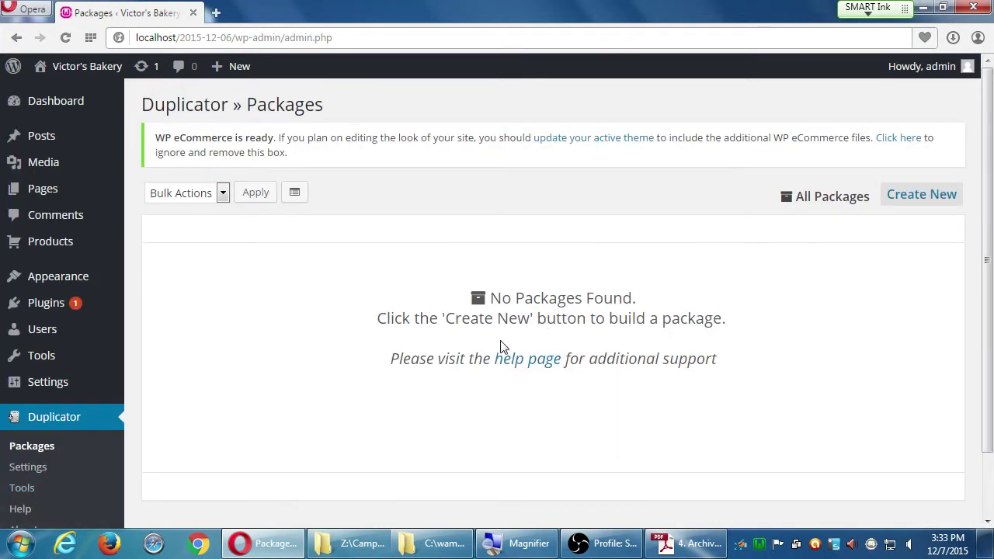
{"action": "left_click_drag", "start_coordinate": [487, 295], "coordinate": [492, 342]}
{"action": "left_click", "coordinate": [579, 349]}
{"action": "left_click", "coordinate": [923, 203]}
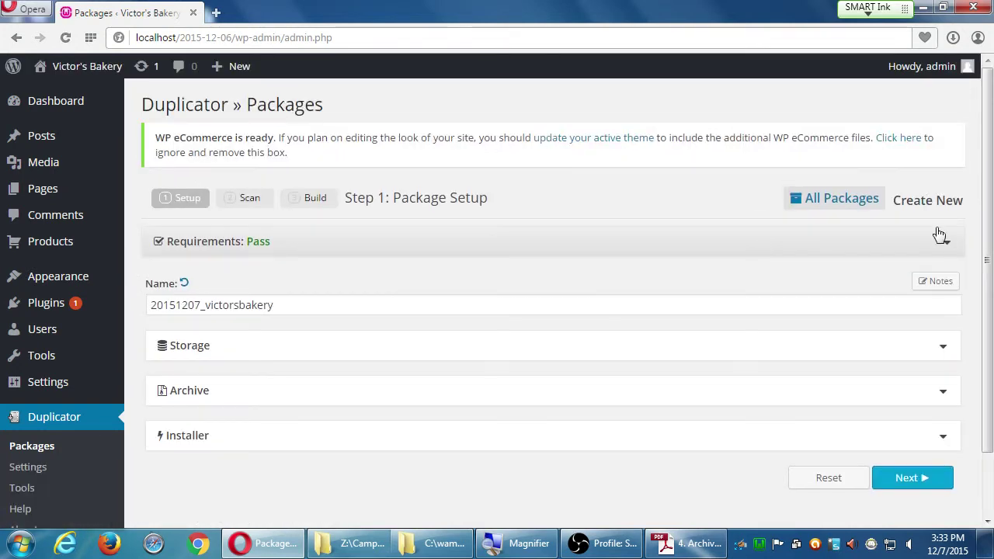
{"action": "left_click", "coordinate": [934, 281]}
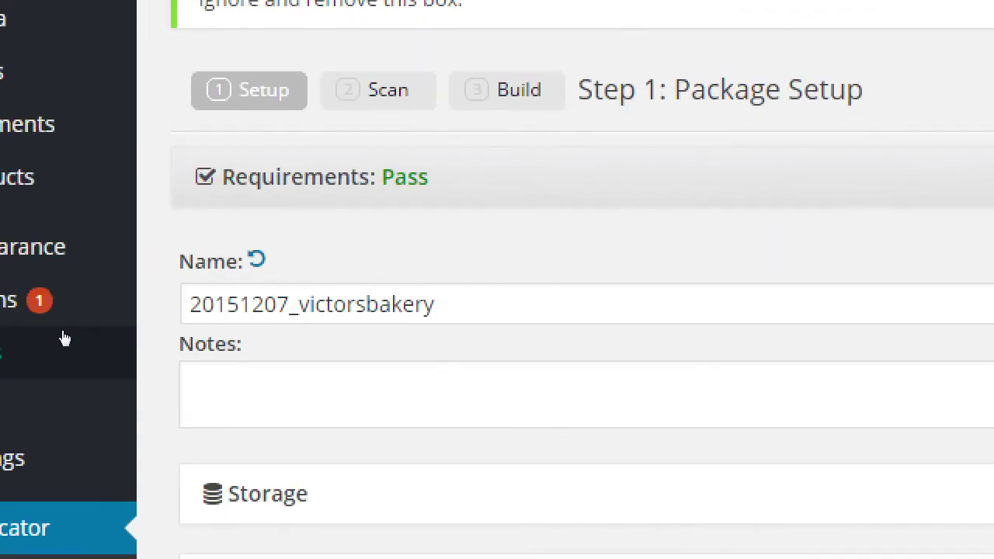
Write notes 'Completed: Added Products. Added Tags. Added Categories. Added Menu item…' plus 'To-do: Variations.'.
{"action": "left_click", "coordinate": [147, 334]}
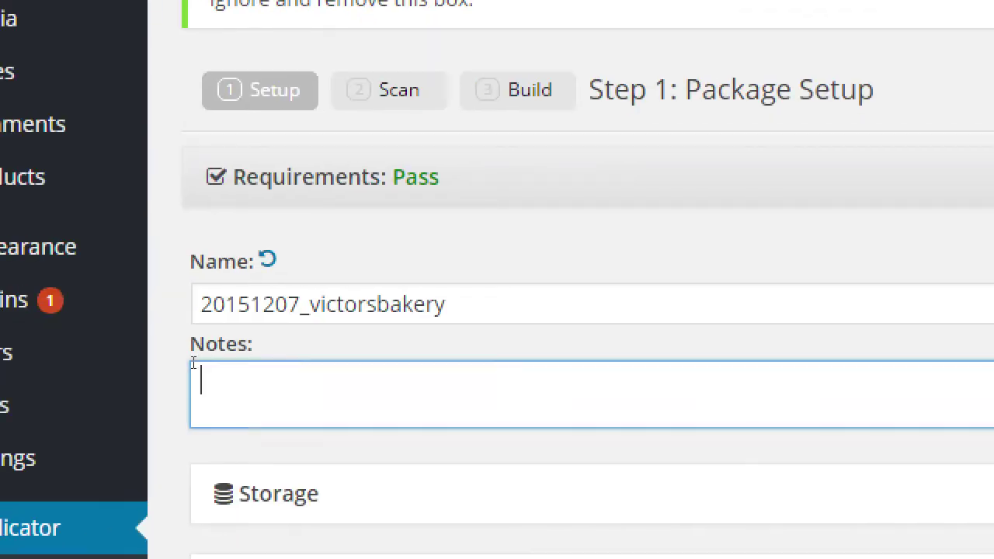
{"action": "type", "text": "Com"}
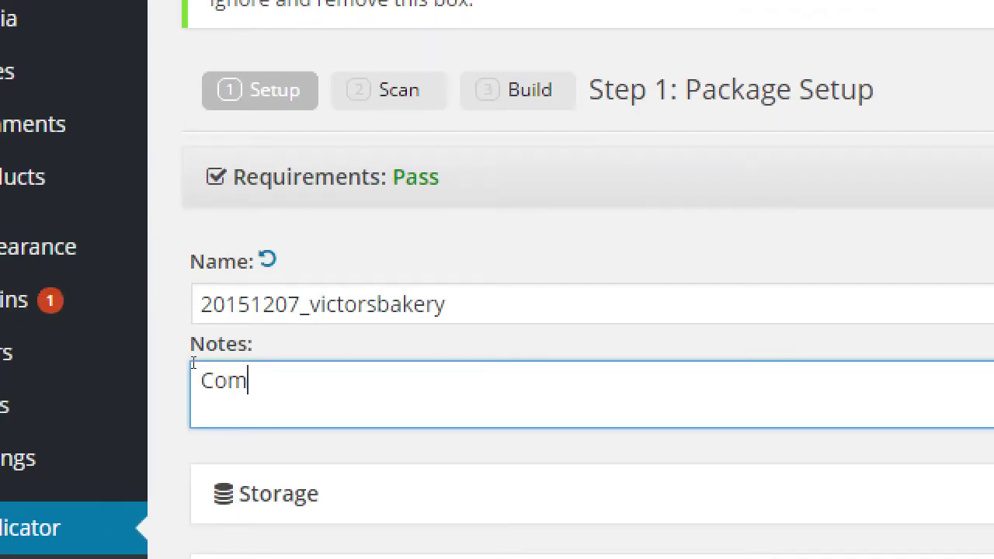
{"action": "type", "text": "pleted: "}
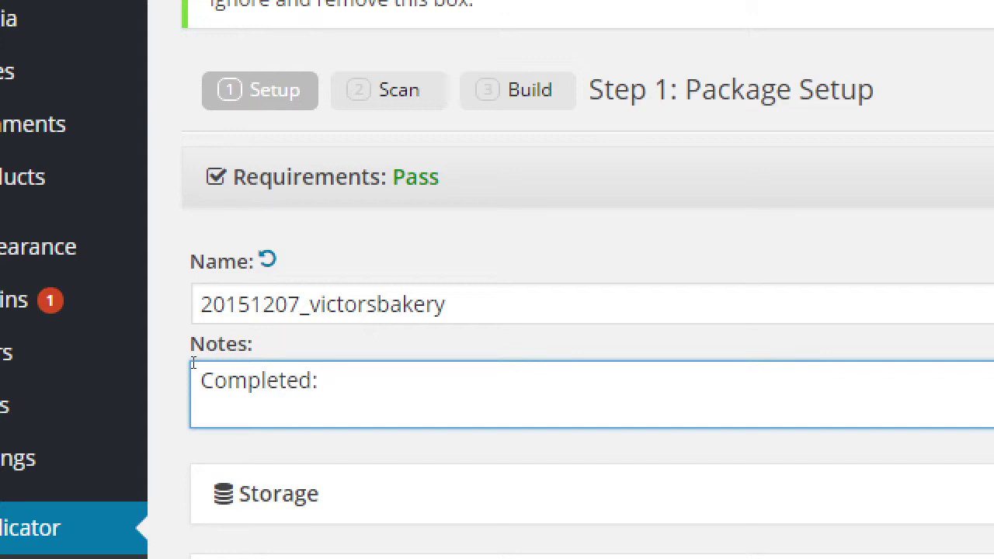
{"action": "type", "text": "Added Product"}
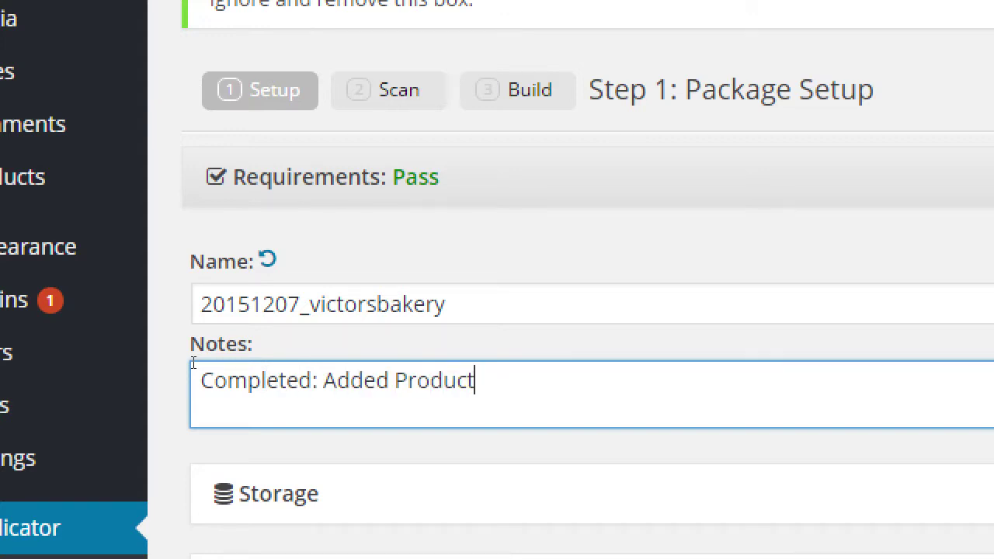
{"action": "type", "text": "s. Added Taqgs"}
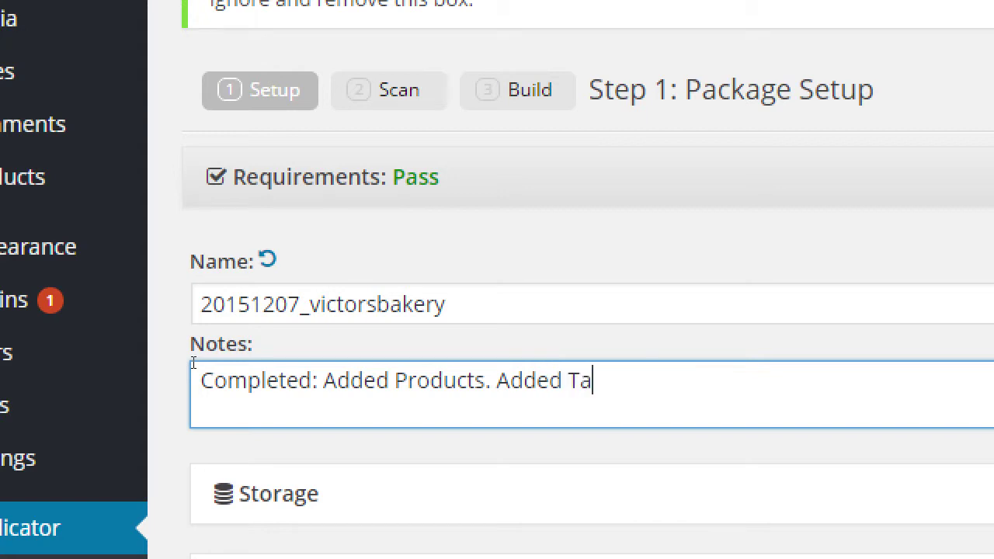
{"action": "key", "text": "BackSpace"}
{"action": "key", "text": "BackSpace"}
{"action": "key", "text": "BackSpace"}
{"action": "type", "text": "gs. Added Categoi"}
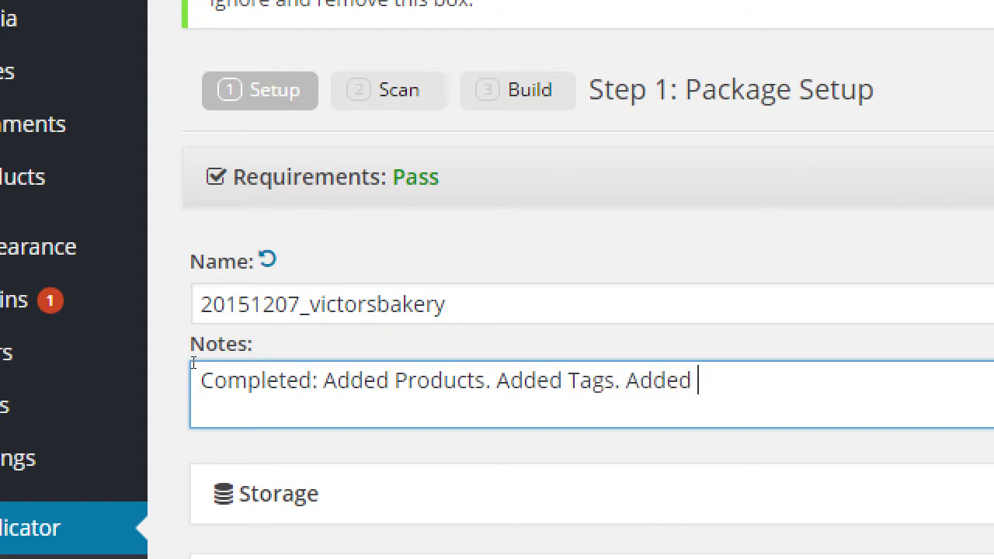
{"action": "key", "text": "BackSpace"}
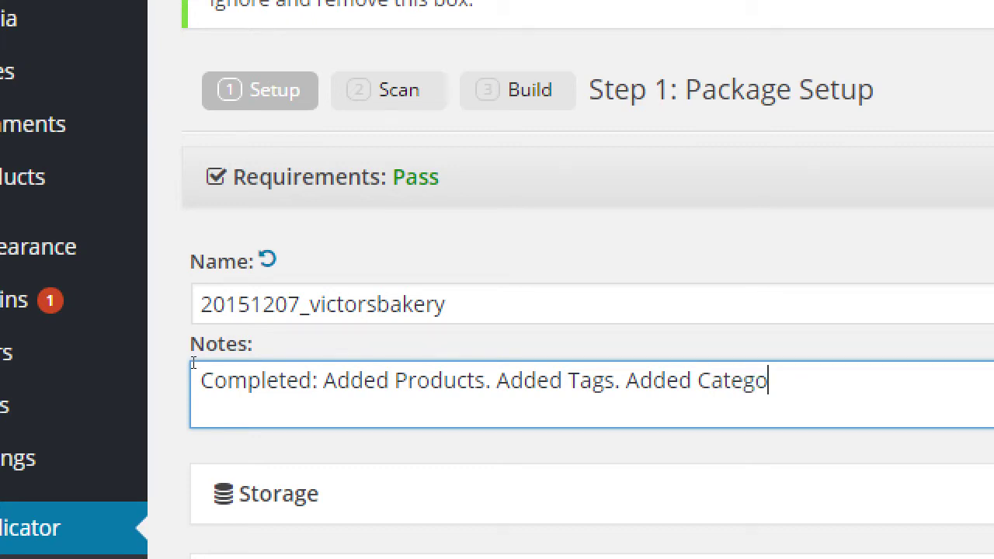
{"action": "type", "text": "ries. Added Menu itme"}
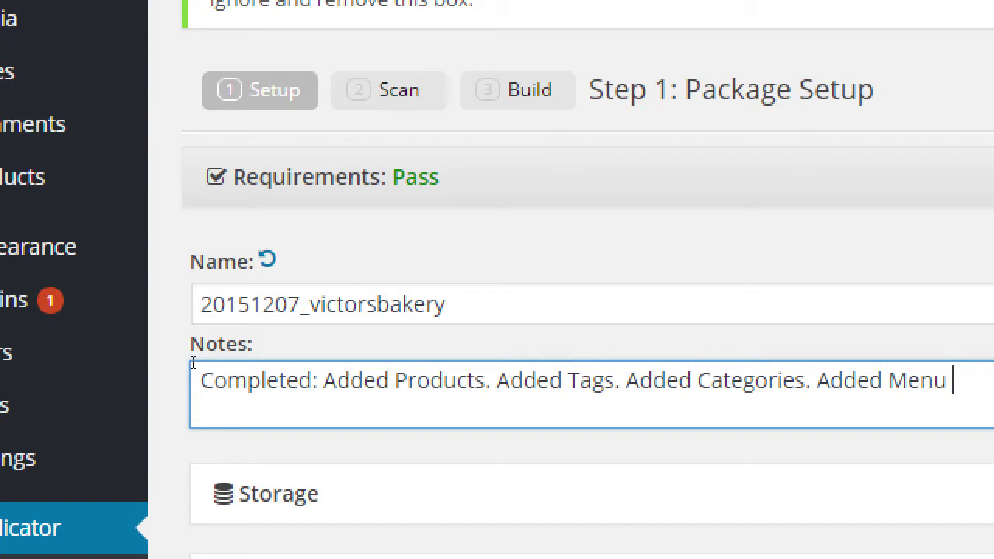
{"action": "key", "text": "BackSpace"}
{"action": "key", "text": "BackSpace"}
{"action": "type", "text": "em;"}
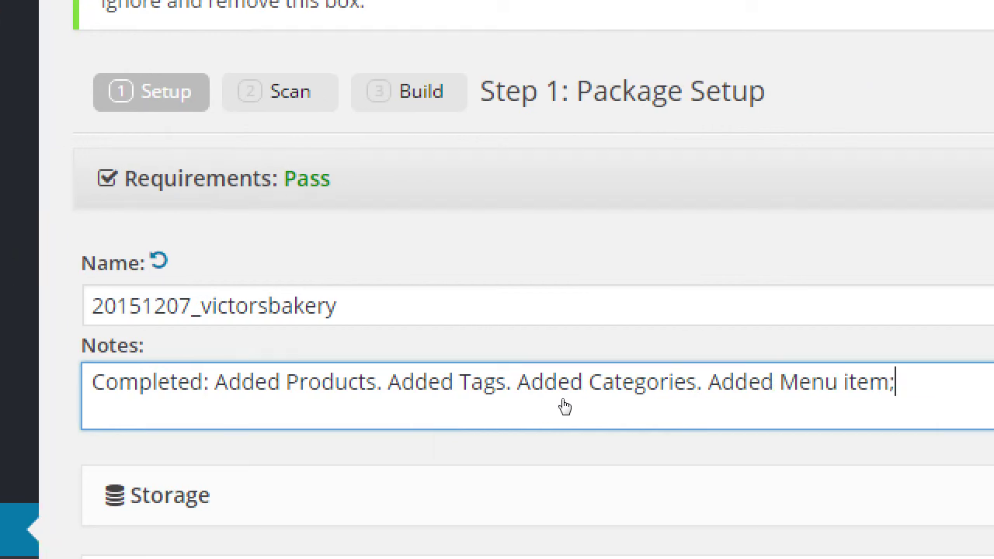
{"action": "key", "text": "BackSpace"}
{"action": "type", "text": ". jAdd"}
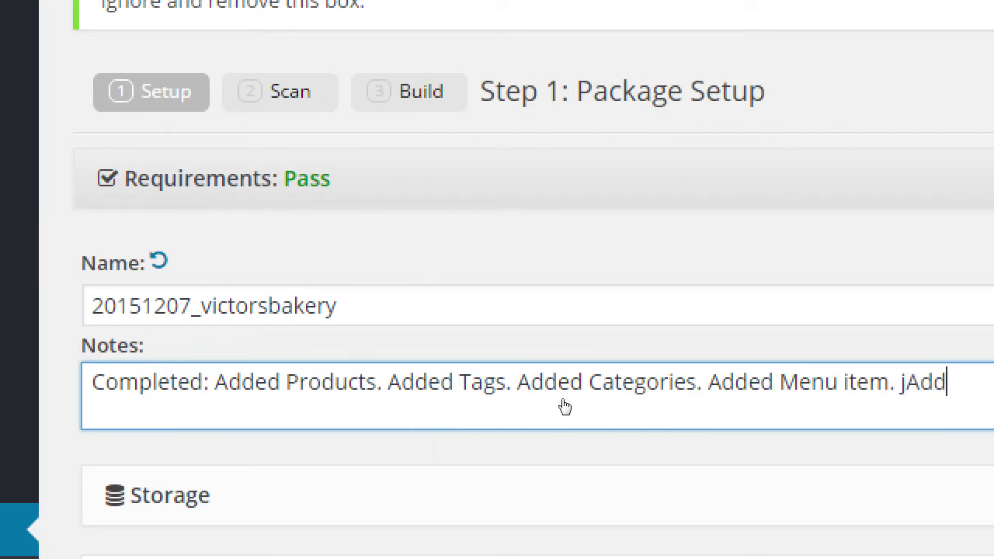
{"action": "key", "text": "BackSpace"}
{"action": "key", "text": "BackSpace"}
{"action": "key", "text": "BackSpace"}
{"action": "key", "text": "BackSpace"}
{"action": "type", "text": "Added Co "}
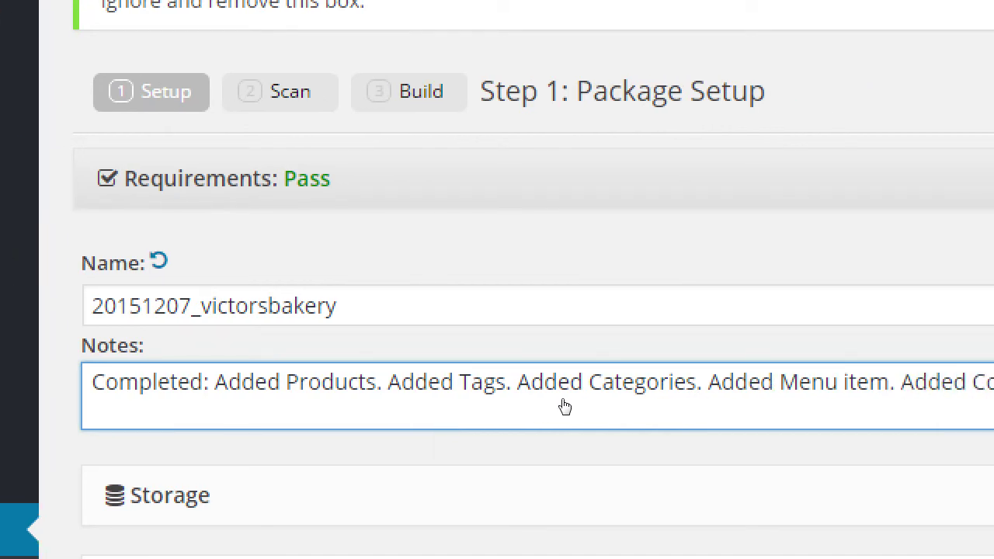
{"action": "type", "text": "To-do: Variations"}
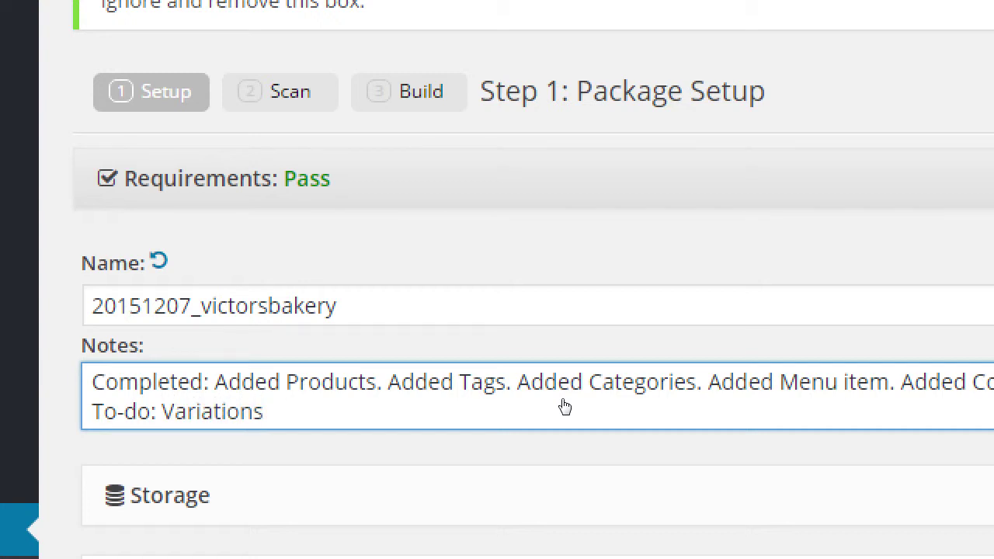
{"action": "type", "text": "."}
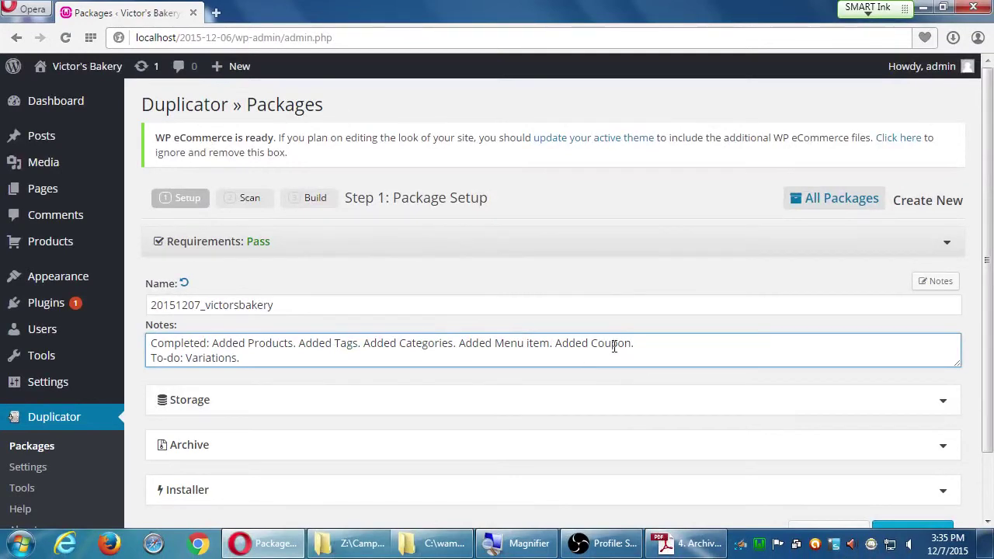
Run the system scan (all Good, 53.21MB files, 1.18MB database) and start building the package.
{"action": "left_click", "coordinate": [629, 188]}
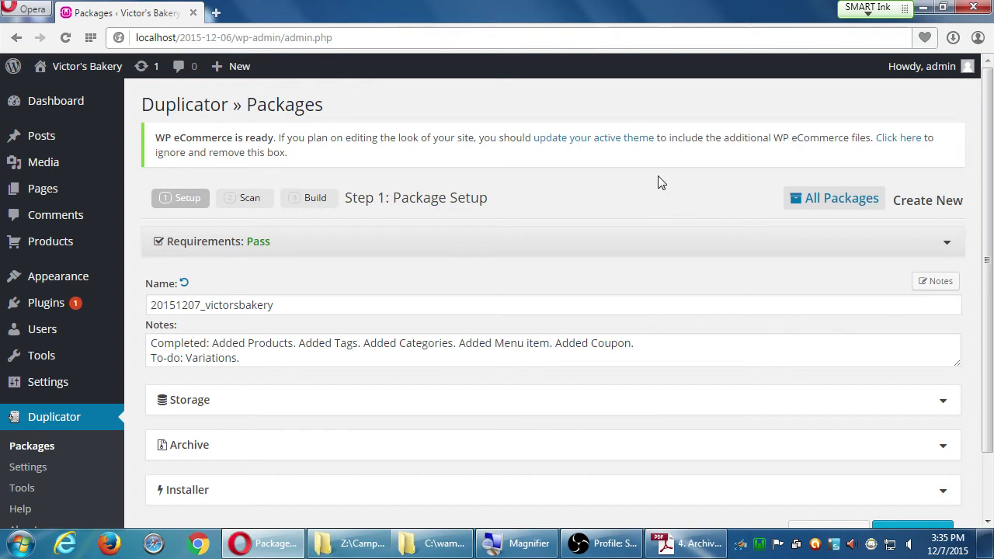
{"action": "scroll", "coordinate": [658, 182], "scroll_direction": "down", "scroll_amount": 2}
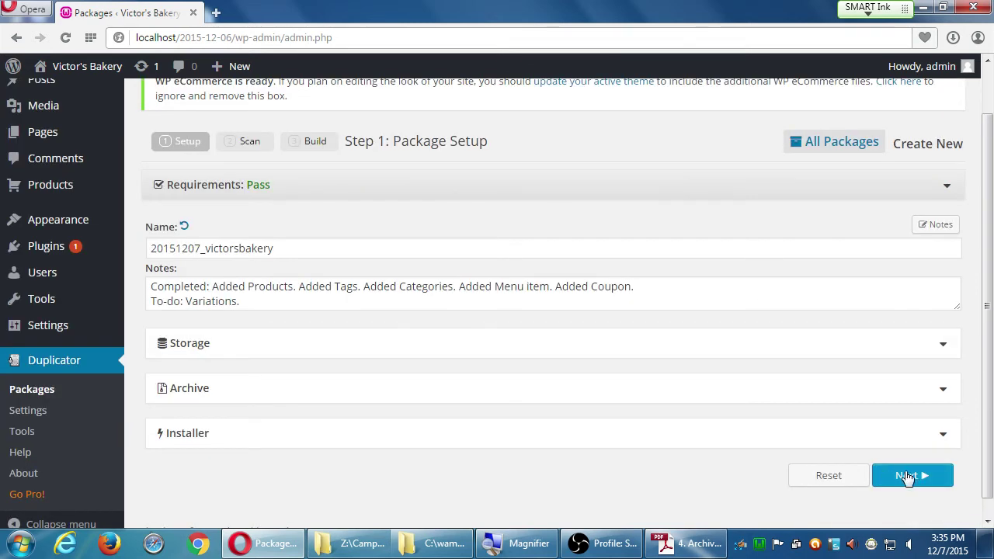
{"action": "left_click", "coordinate": [907, 476]}
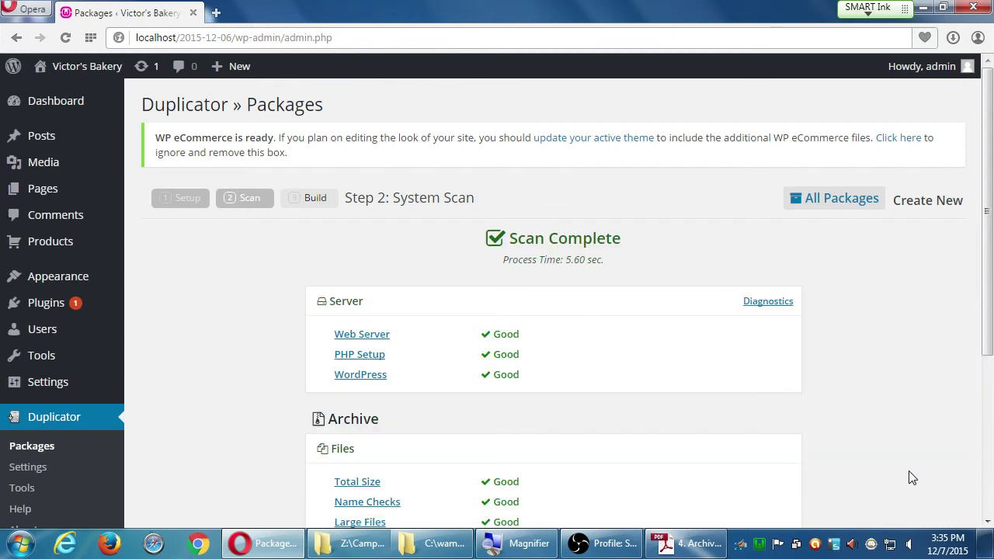
{"action": "scroll", "coordinate": [908, 471], "scroll_direction": "down", "scroll_amount": 3}
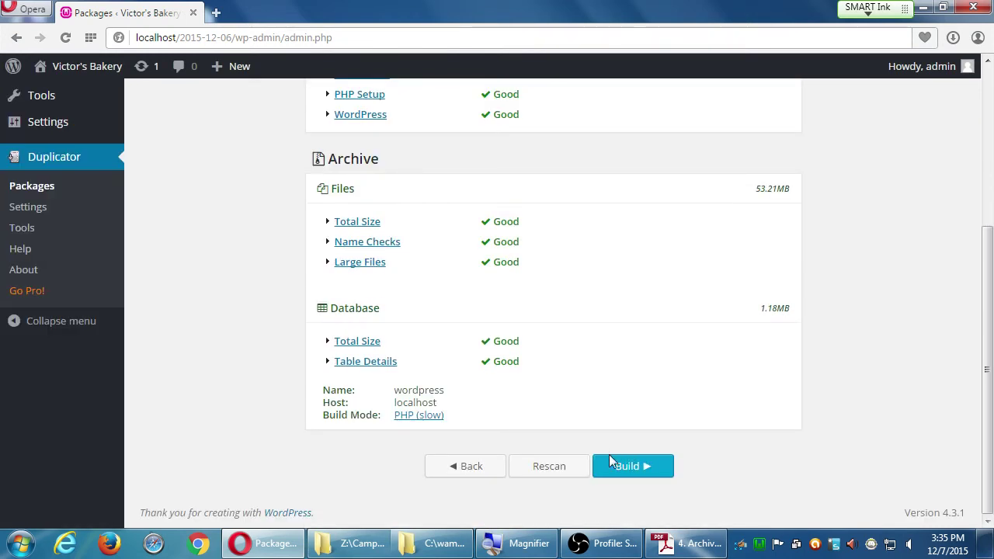
{"action": "left_click", "coordinate": [616, 467]}
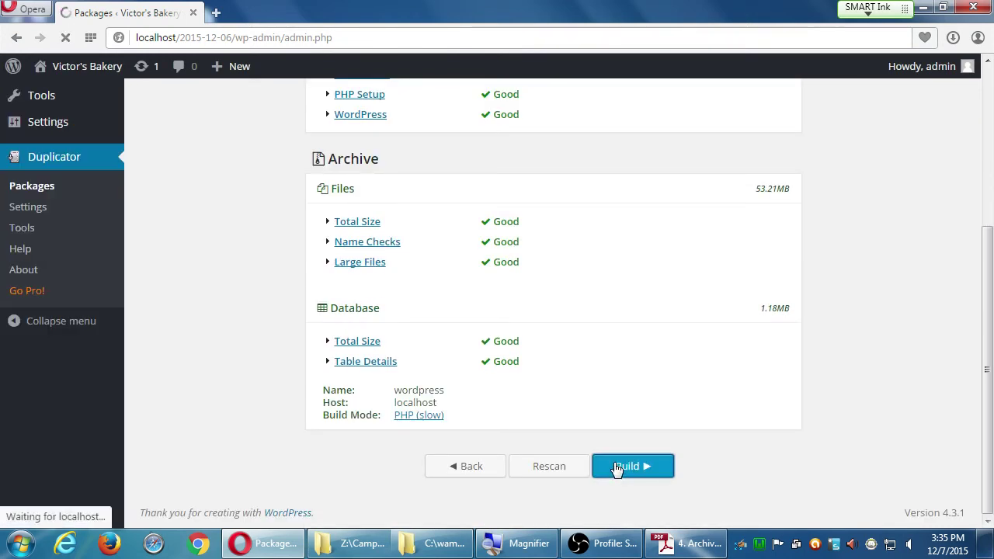